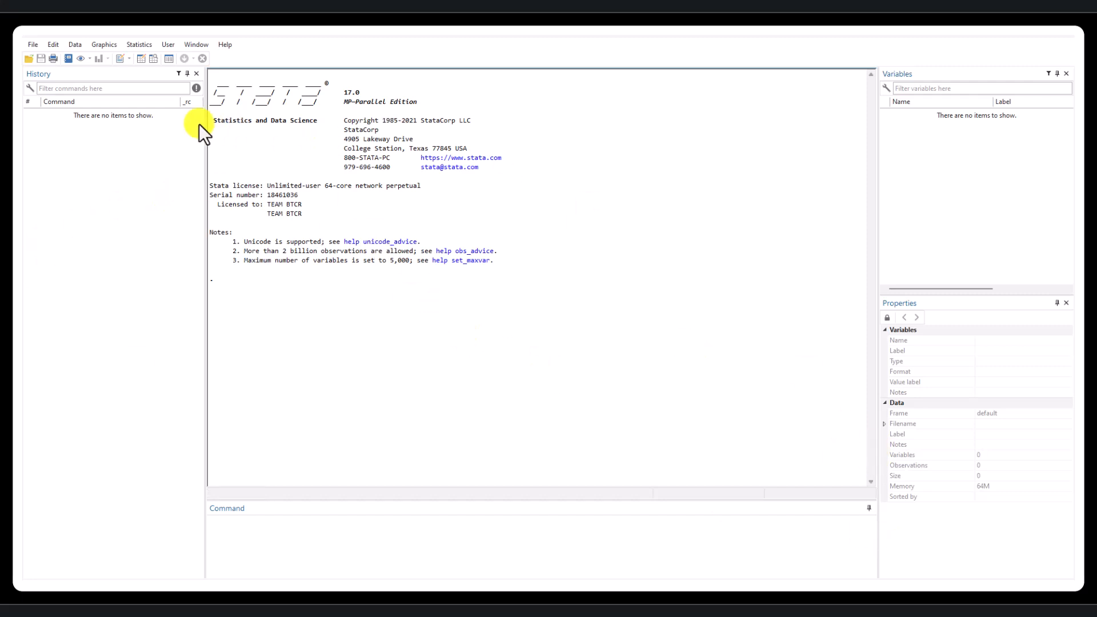
- Open the data editor for editing and enter 1, 2, 3, 4 and 5 down the first column
{"action": "left_click", "coordinate": [142, 57]}
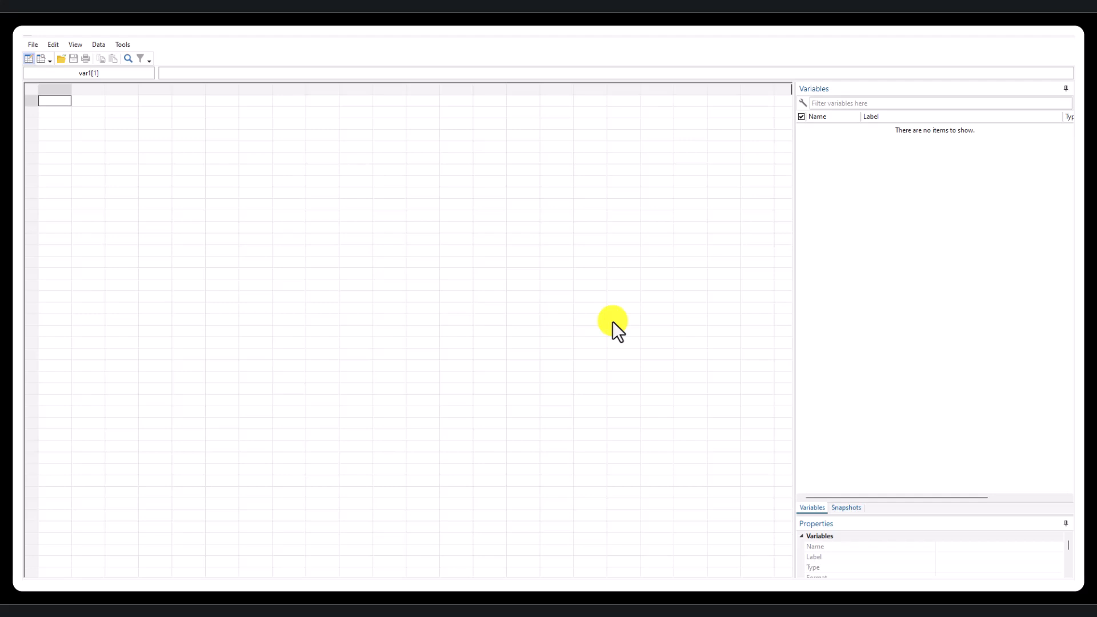
{"action": "type", "text": "id"}
{"action": "key", "text": "BackSpace"}
{"action": "key", "text": "Return"}
{"action": "type", "text": "2"}
{"action": "key", "text": "Return"}
{"action": "type", "text": "3"}
{"action": "key", "text": "Return"}
{"action": "type", "text": "4"}
{"action": "key", "text": "Return"}
{"action": "type", "text": "5"}
{"action": "key", "text": "Return"}
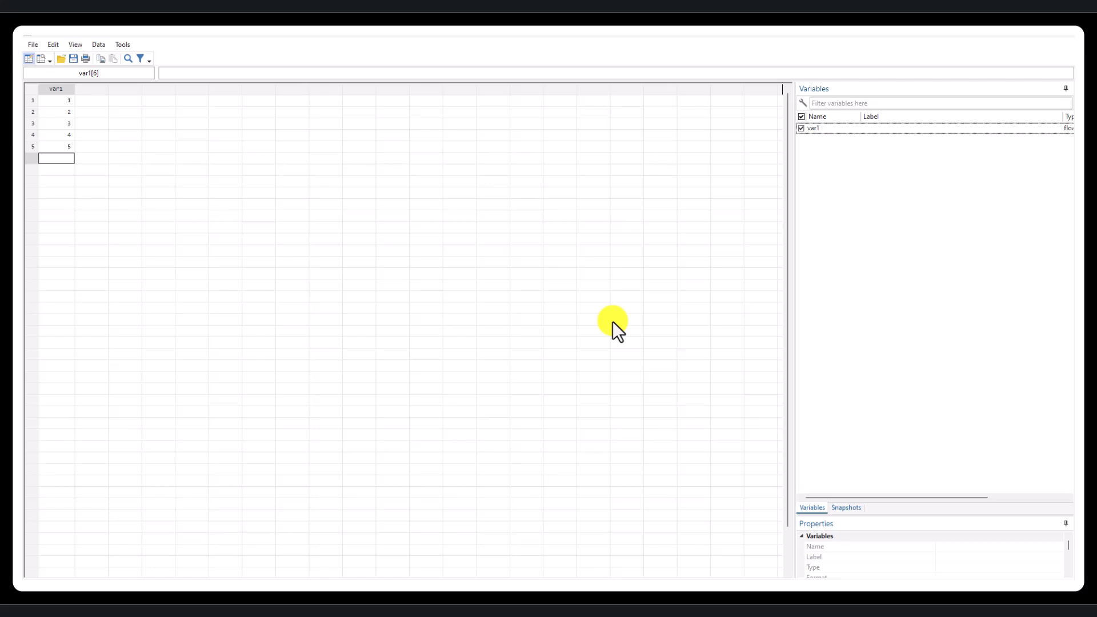
- Enter male in rows 1 and 2 of the second column
{"action": "left_click", "coordinate": [104, 99]}
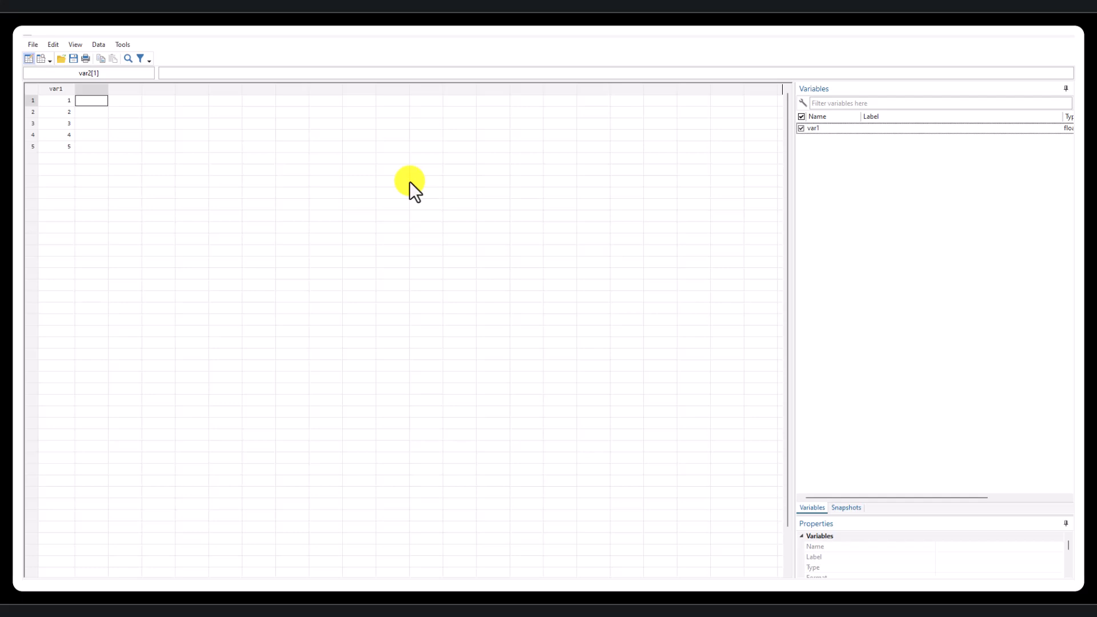
{"action": "type", "text": "male"}
{"action": "key", "text": "Return"}
{"action": "type", "text": ",ale"}
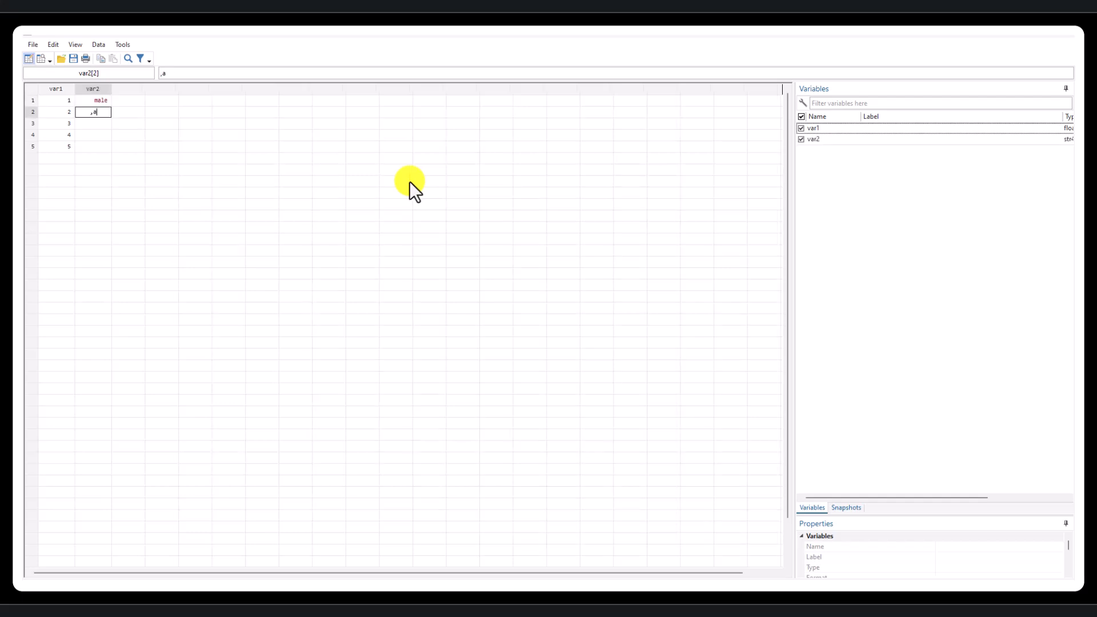
{"action": "key", "text": "BackSpace"}
{"action": "key", "text": "BackSpace"}
{"action": "key", "text": "BackSpace"}
{"action": "key", "text": "BackSpace"}
{"action": "type", "text": "male"}
{"action": "key", "text": "Return"}
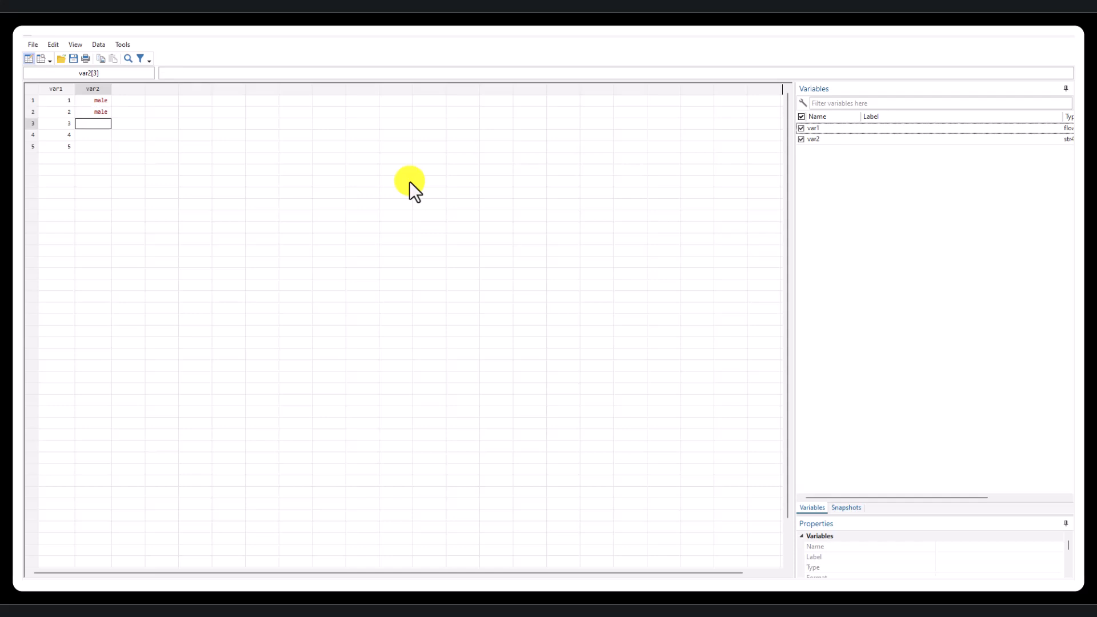
- Fill rows 3 to 5 of the second column with female, female and male
{"action": "type", "text": "female"}
{"action": "key", "text": "Return"}
{"action": "type", "text": "female"}
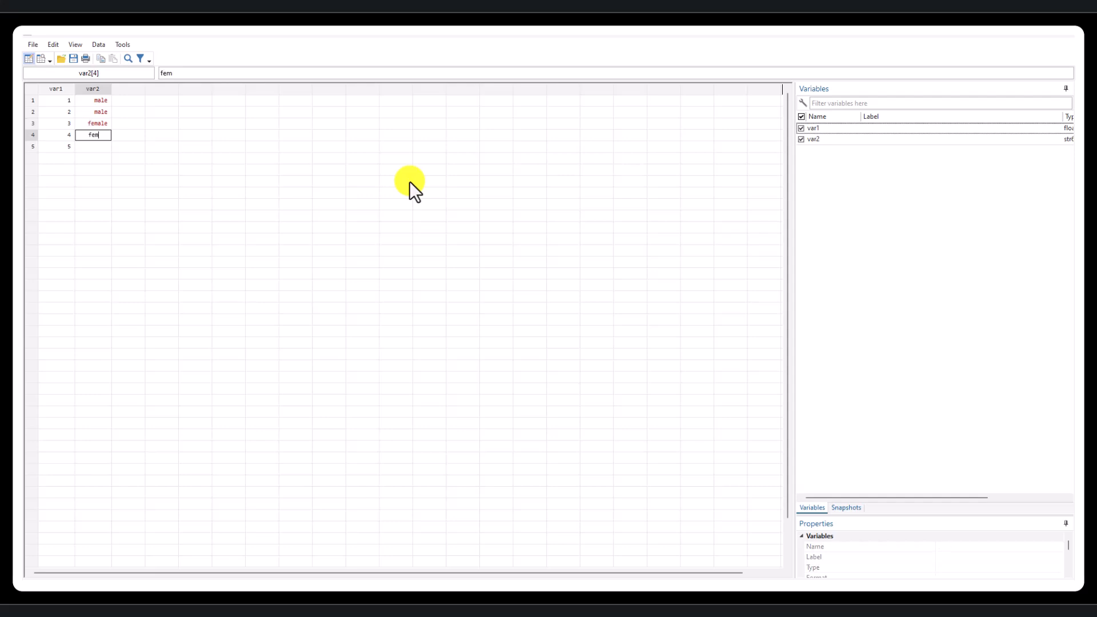
{"action": "key", "text": "Return"}
{"action": "type", "text": "male"}
{"action": "key", "text": "Return"}
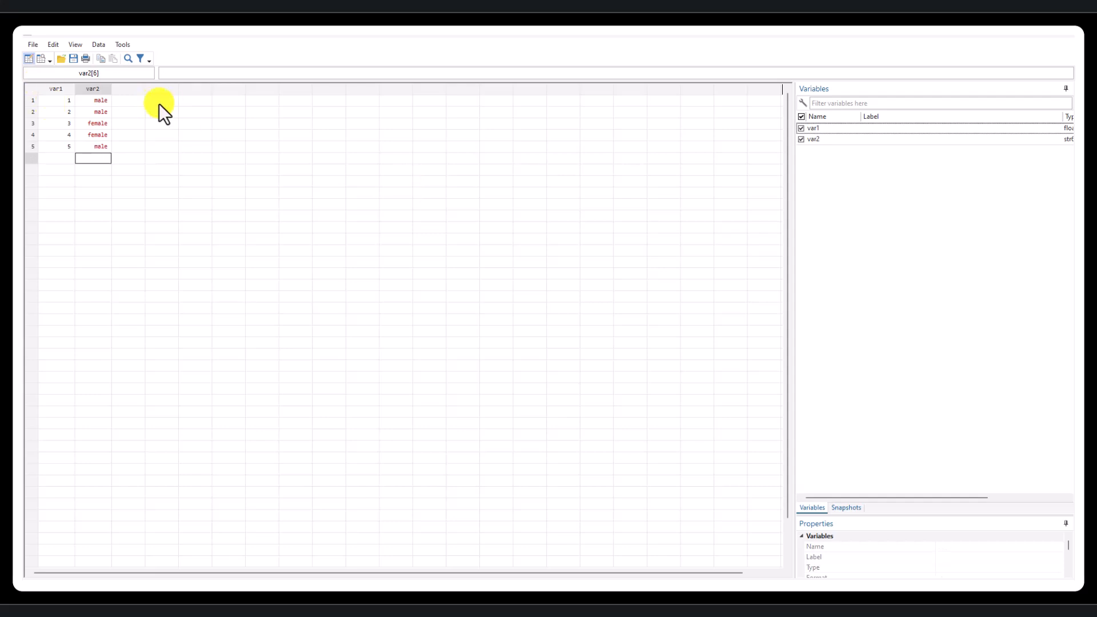
- Enter 25, 27, 35, 30 and 26 down rows 1 to 5 of the third column
{"action": "left_click", "coordinate": [136, 100]}
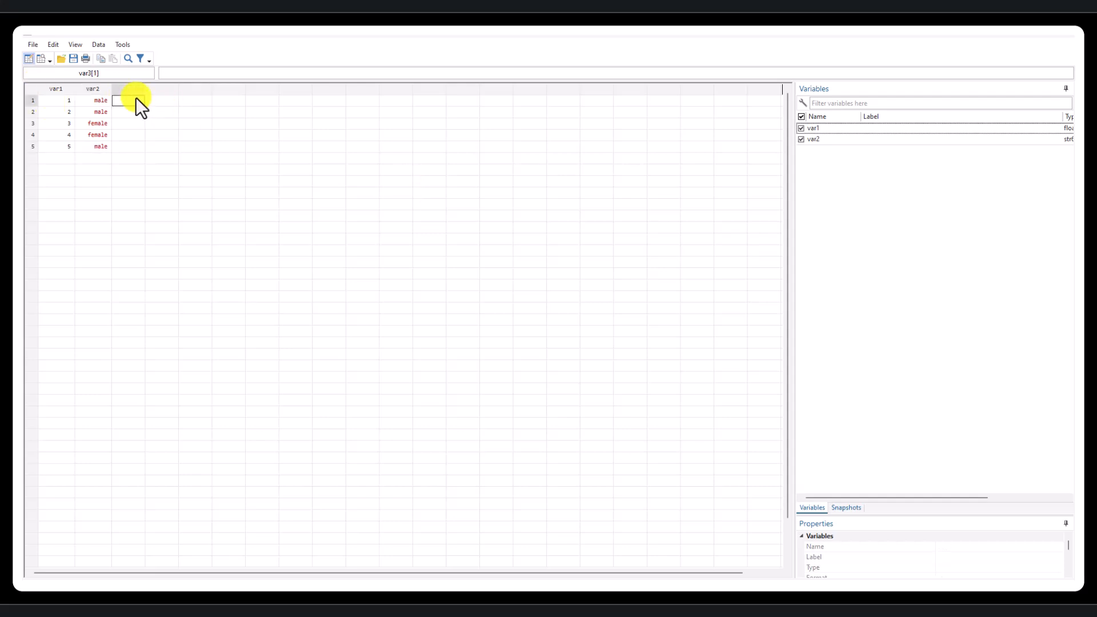
{"action": "key", "text": "Return"}
{"action": "type", "text": "27"}
{"action": "key", "text": "Return"}
{"action": "type", "text": "35"}
{"action": "key", "text": "Return"}
{"action": "type", "text": "30"}
{"action": "key", "text": "Return"}
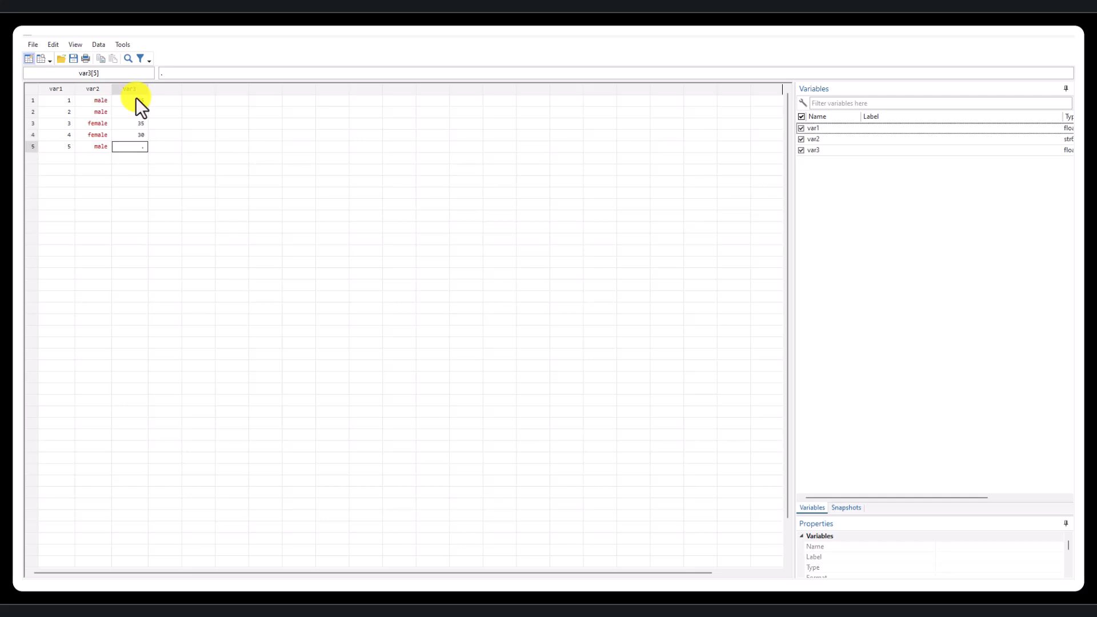
{"action": "type", "text": "26"}
{"action": "key", "text": "Return"}
- Enter 0, 1, 0, 0 and 1 down the fourth column and close the data editor
{"action": "left_click", "coordinate": [170, 103]}
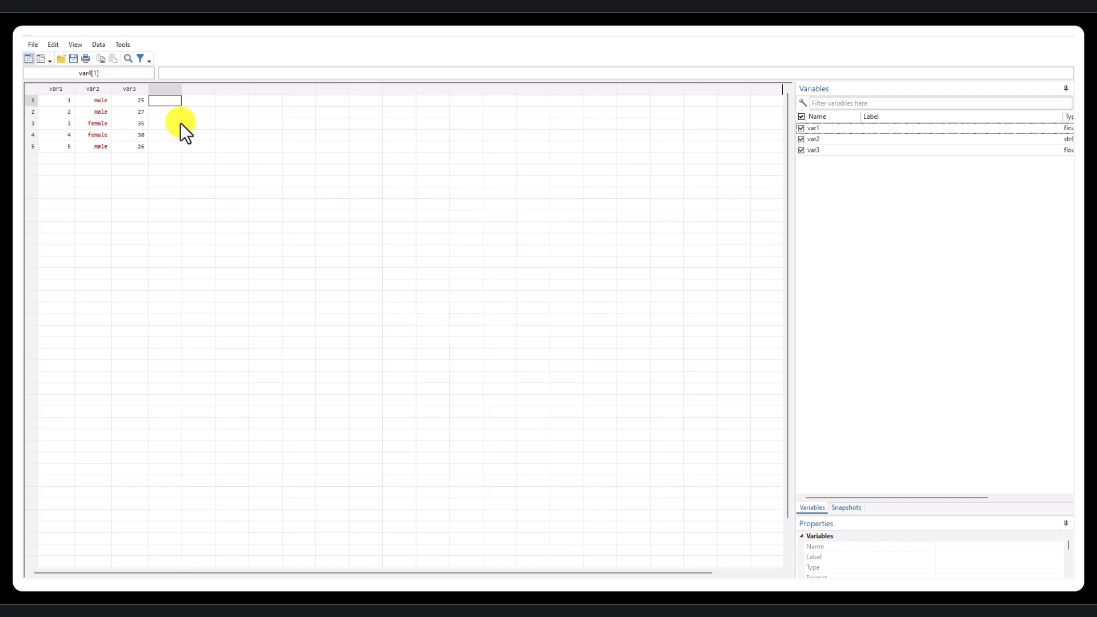
{"action": "key", "text": "Return"}
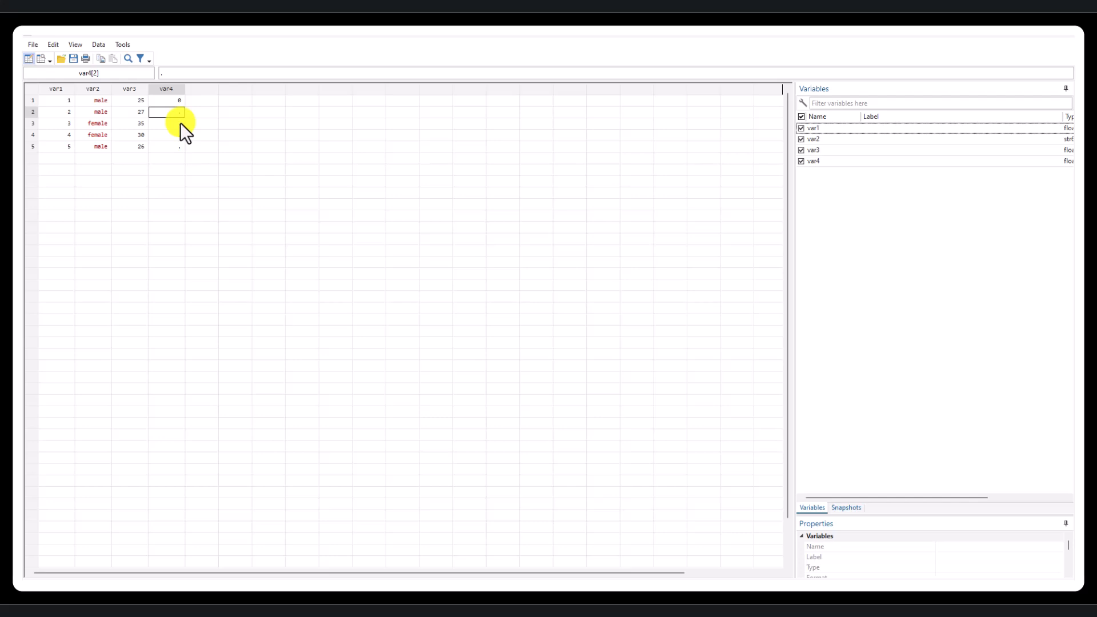
{"action": "type", "text": "1"}
{"action": "key", "text": "Return"}
{"action": "key", "text": "Return"}
{"action": "key", "text": "Return"}
{"action": "type", "text": "1"}
{"action": "key", "text": "Return"}
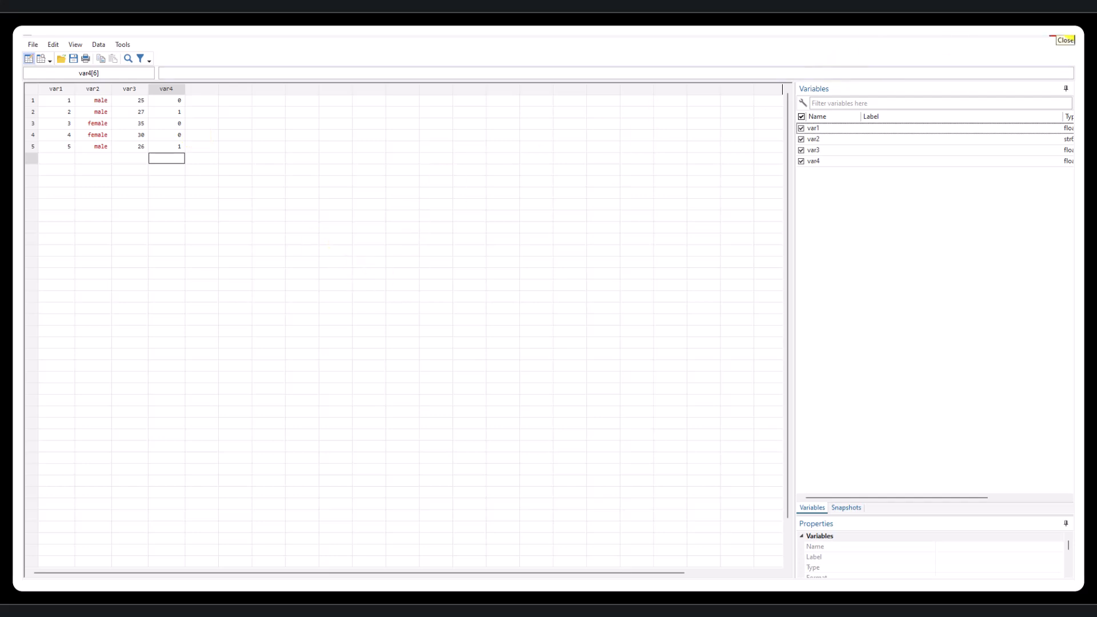
{"action": "left_click", "coordinate": [1061, 33]}
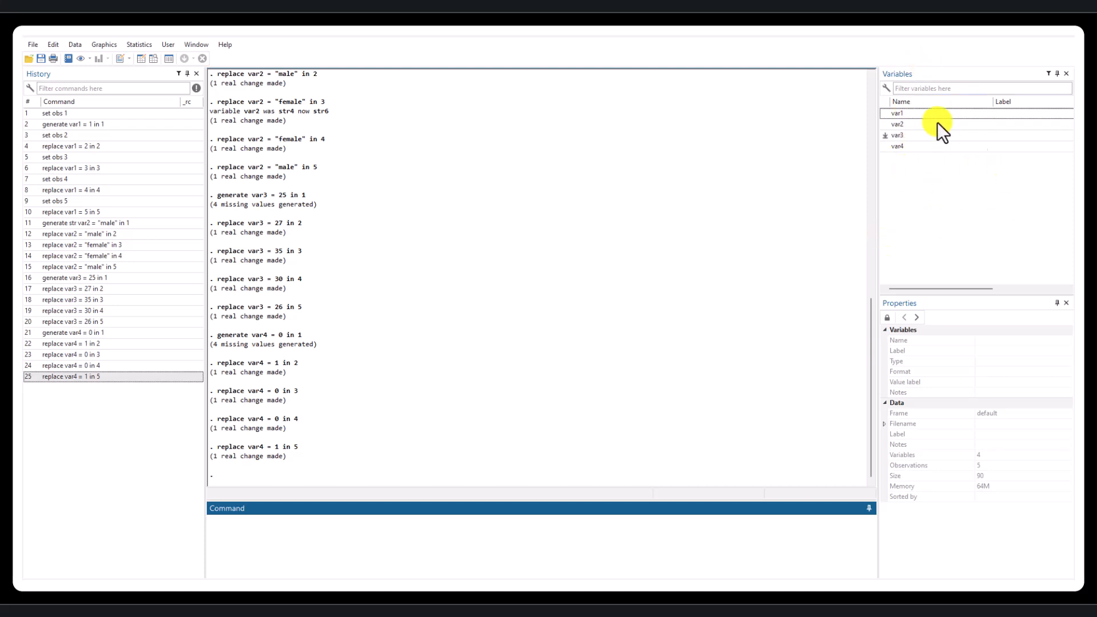
- Unlock the variable properties for editing and rename var1 as id
{"action": "left_click", "coordinate": [898, 114]}
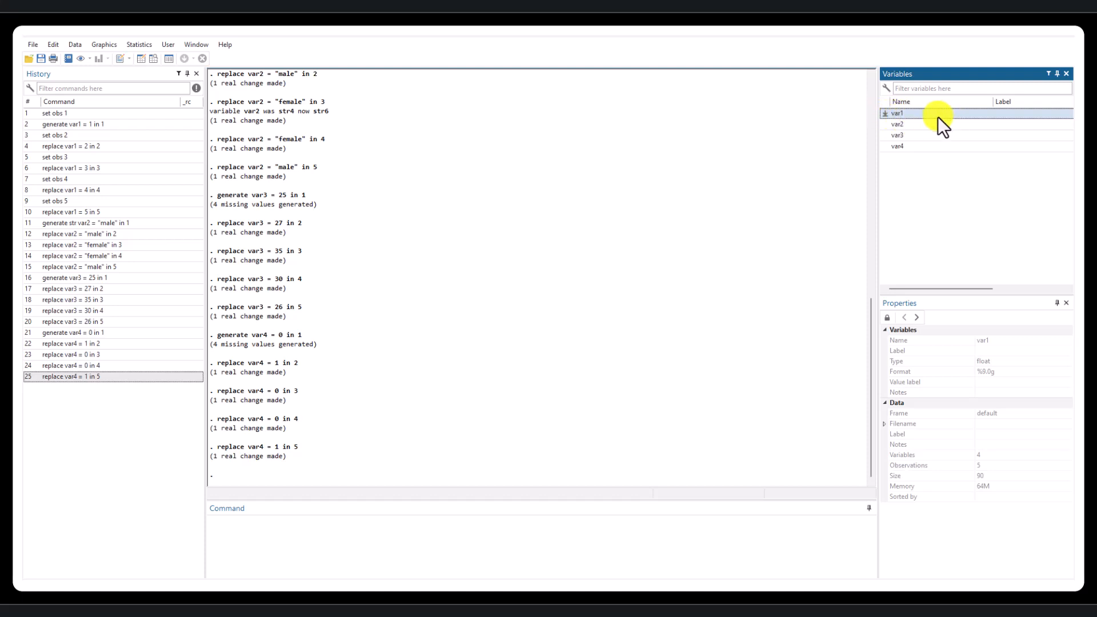
{"action": "left_click", "coordinate": [997, 344]}
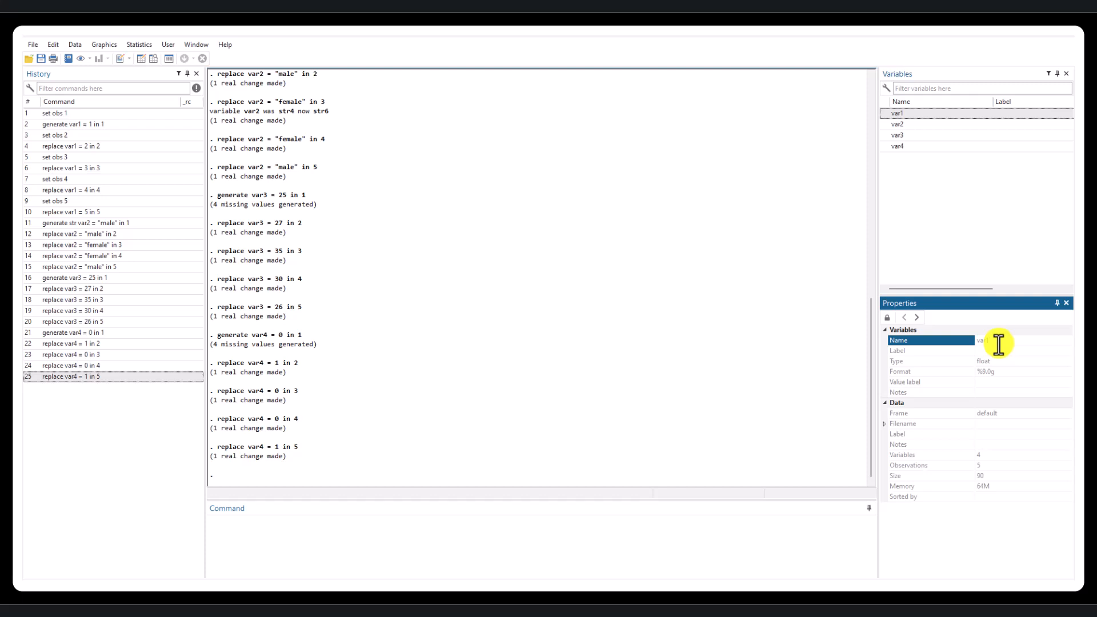
{"action": "left_click", "coordinate": [886, 319]}
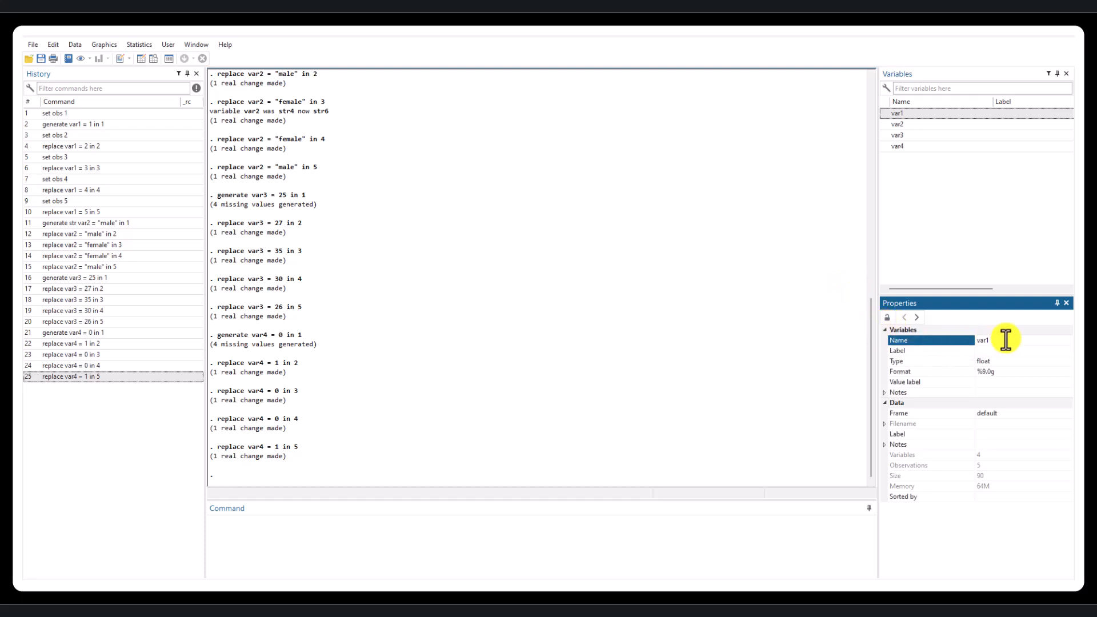
{"action": "key", "text": "BackSpace"}
{"action": "key", "text": "BackSpace"}
{"action": "key", "text": "BackSpace"}
{"action": "key", "text": "BackSpace"}
{"action": "type", "text": "id"}
- Set the label of the id variable to "ID Number" in its properties
{"action": "left_click", "coordinate": [1005, 351]}
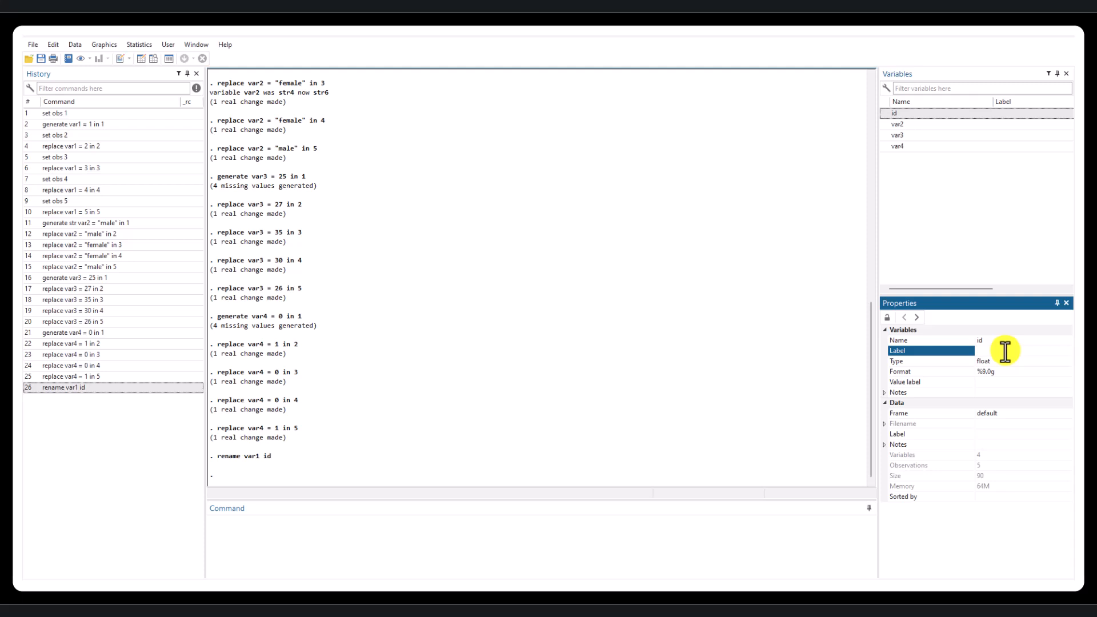
{"action": "type", "text": "ID Number"}
{"action": "left_click", "coordinate": [1022, 251]}
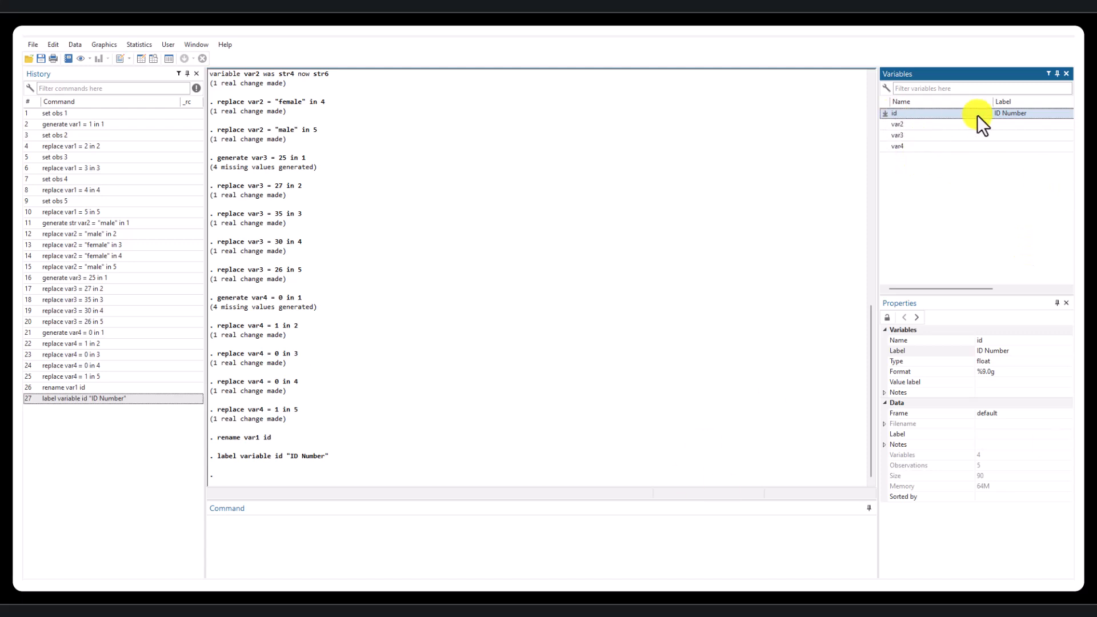
- Run a rename command that changes var2 to sex
{"action": "left_click", "coordinate": [423, 545]}
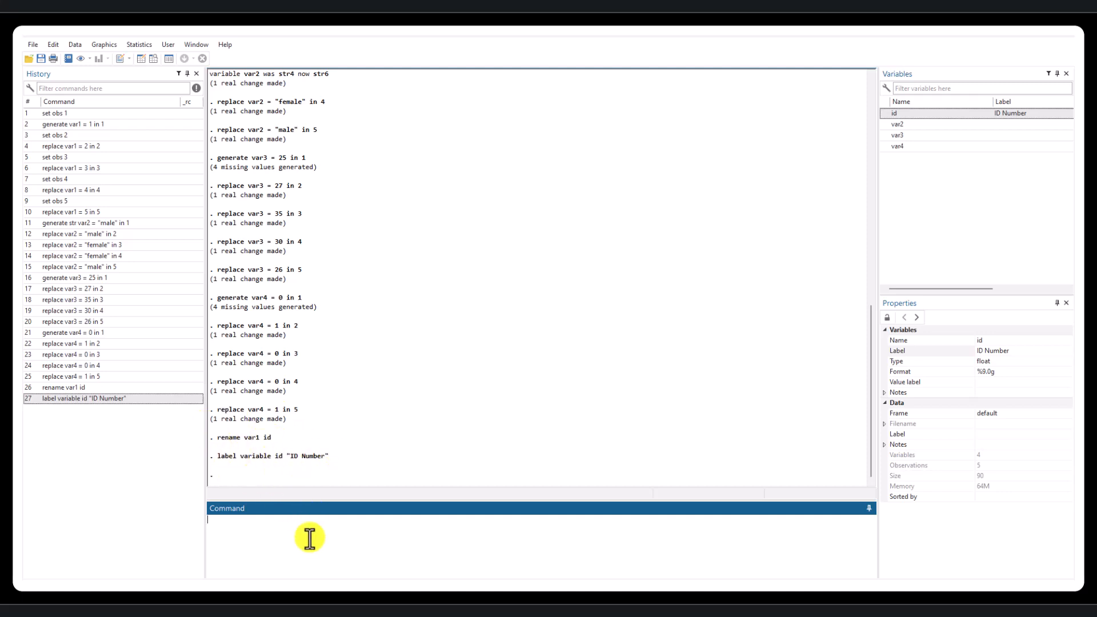
{"action": "type", "text": "r"}
{"action": "type", "text": "e var2 sex"}
{"action": "key", "text": "Return"}
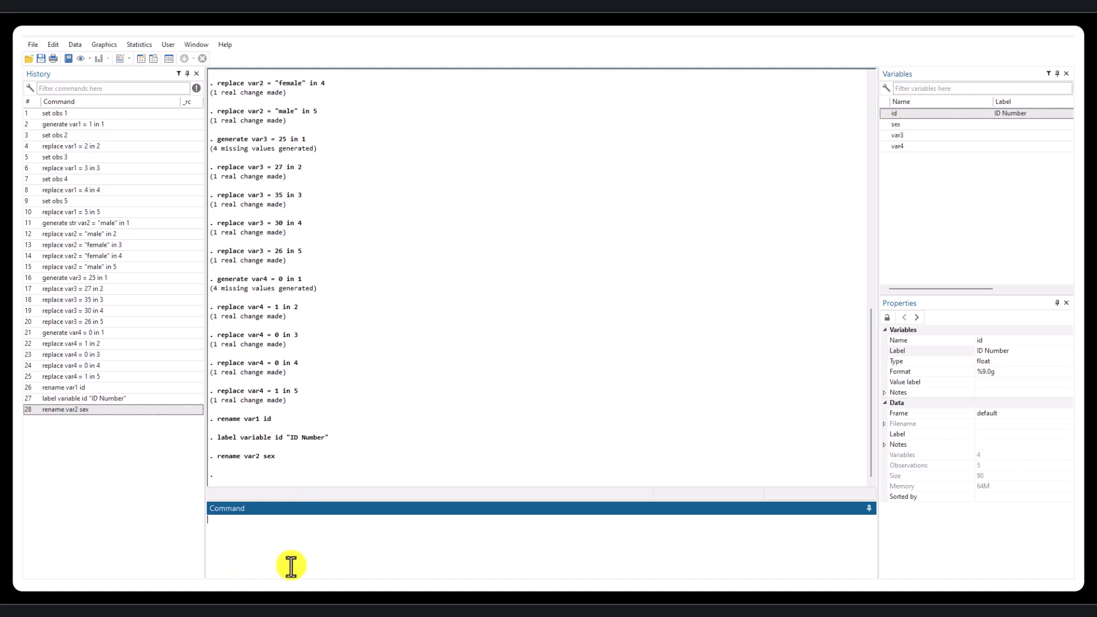
- Run the command label variable sex "Sex of the Participant"
{"action": "type", "text": "label variable"}
{"action": "type", "text": "sex \"Sex of the Participant"}
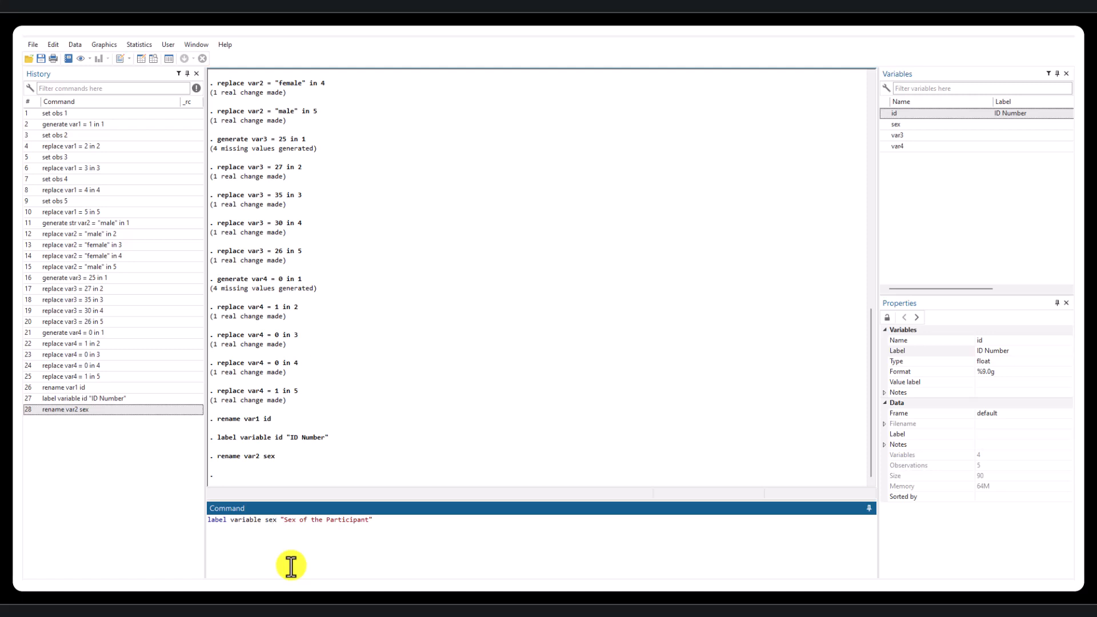
{"action": "key", "text": "Return"}
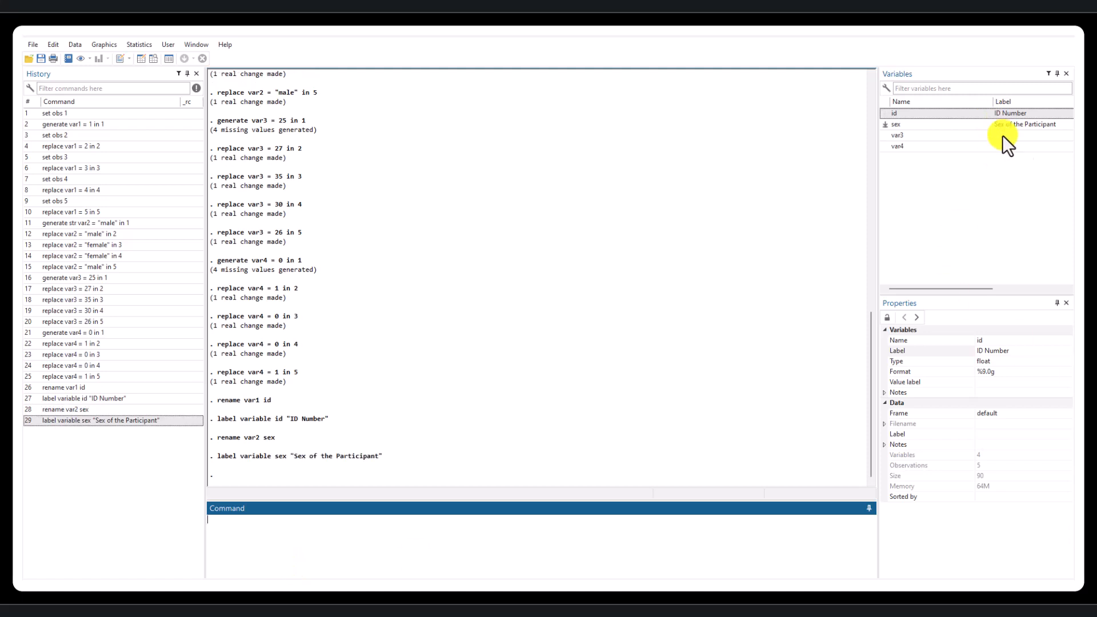
- Run the command rename var3 age
{"action": "left_click", "coordinate": [950, 135]}
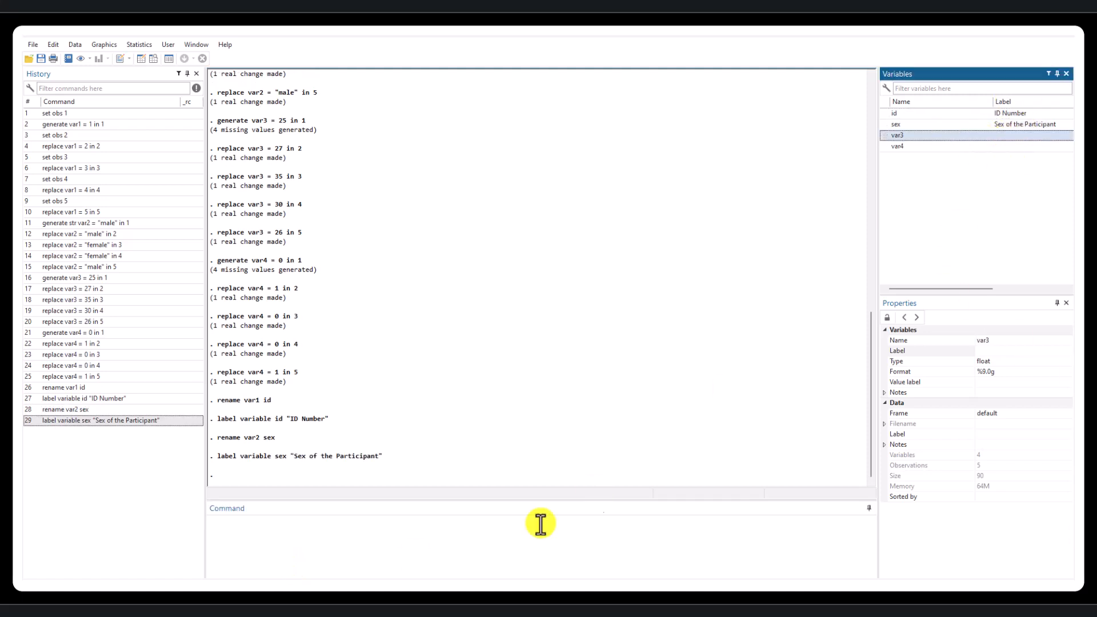
{"action": "left_click", "coordinate": [478, 568]}
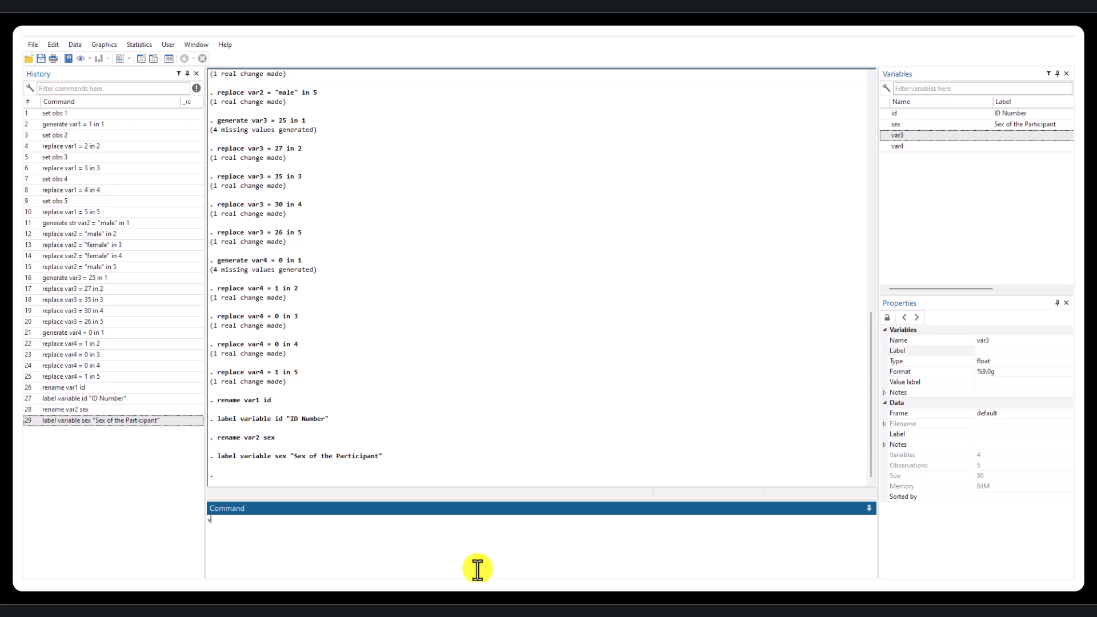
{"action": "type", "text": "rename var3"}
{"action": "type", "text": "age"}
{"action": "key", "text": "Return"}
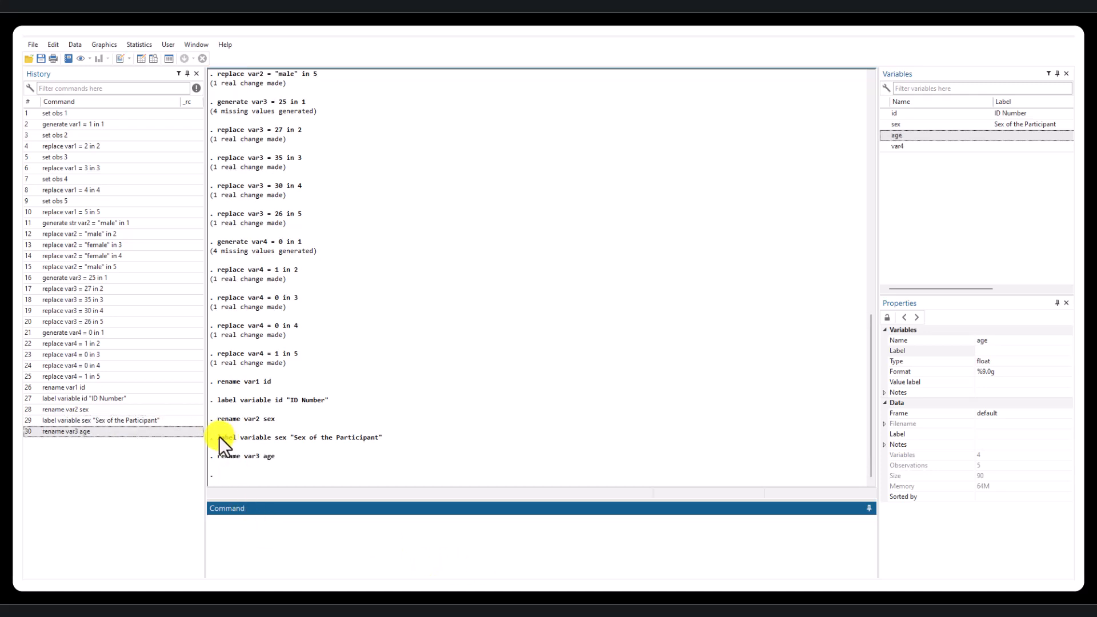
- Reuse the earlier label variable command text to label age as "Age of the Participant"
{"action": "left_click_drag", "start_coordinate": [218, 437], "coordinate": [235, 436]}
{"action": "left_click", "coordinate": [320, 522]}
{"action": "type", "text": "label variable"}
{"action": "type", "text": "age \"\""}
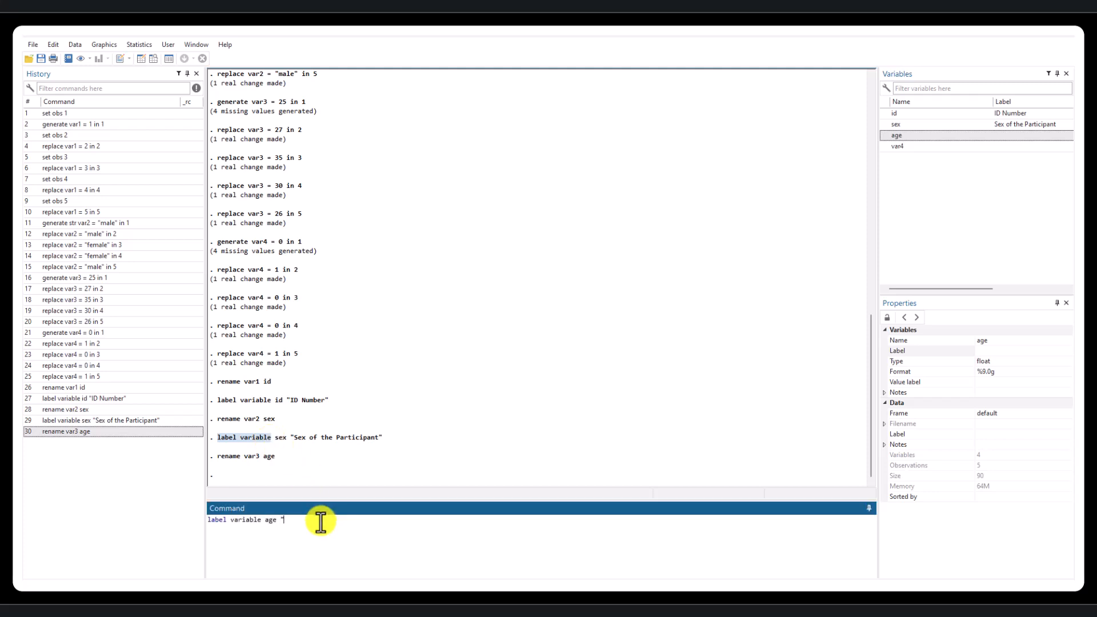
{"action": "type", "text": "Ae"}
{"action": "key", "text": "BackSpace"}
{"action": "type", "text": "ge of the Participant"}
{"action": "key", "text": "Return"}
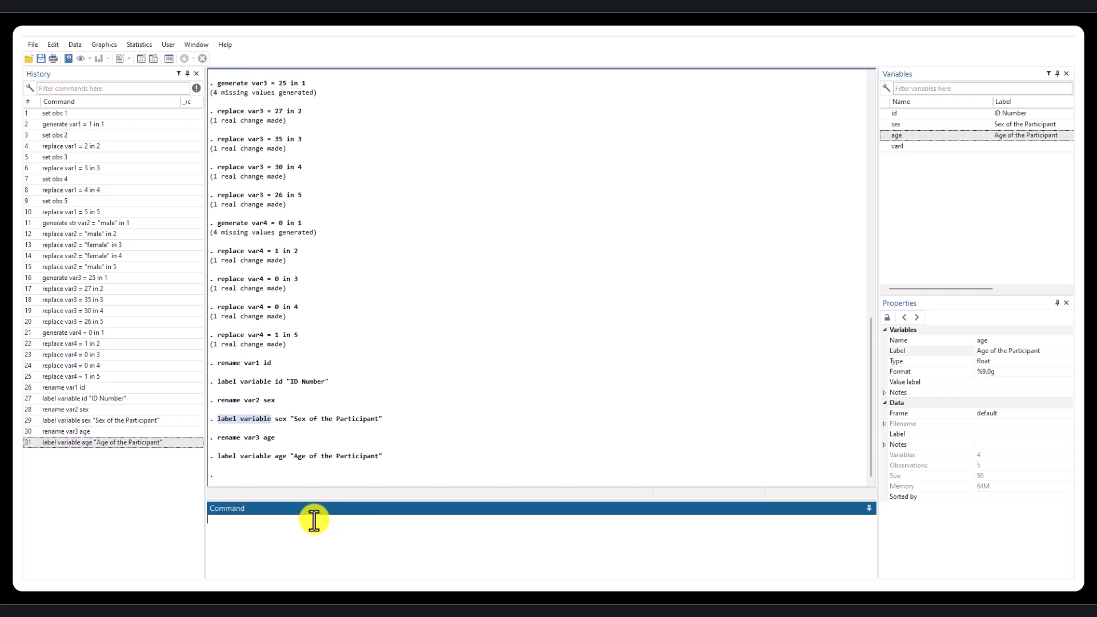
- Rename var4 as residence in its variable properties
{"action": "left_click", "coordinate": [948, 148]}
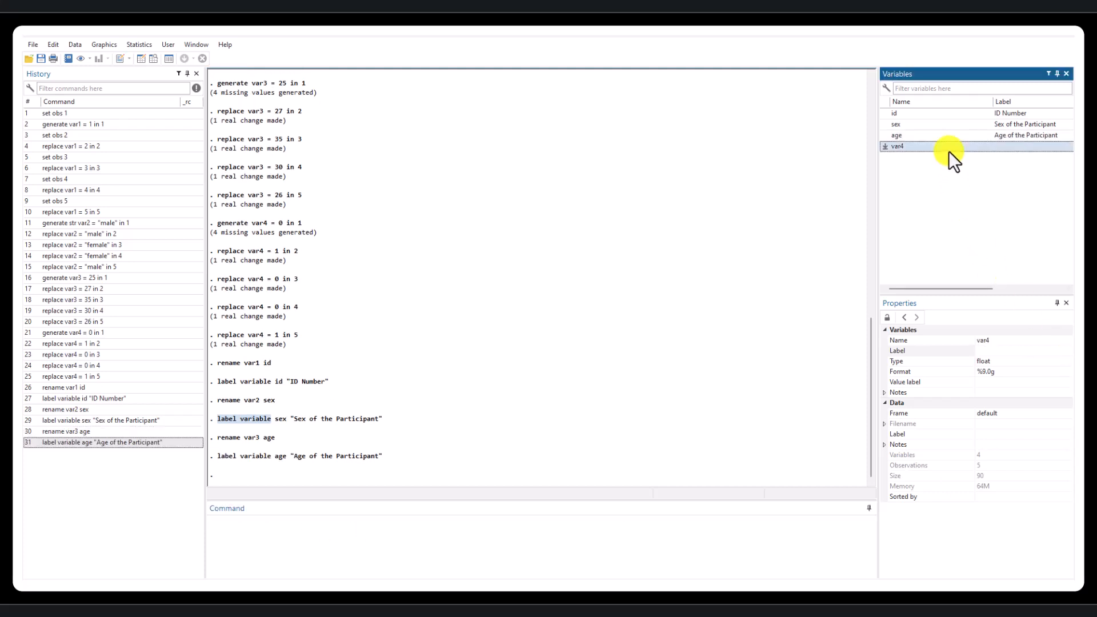
{"action": "left_click", "coordinate": [999, 342]}
{"action": "key", "text": "BackSpace"}
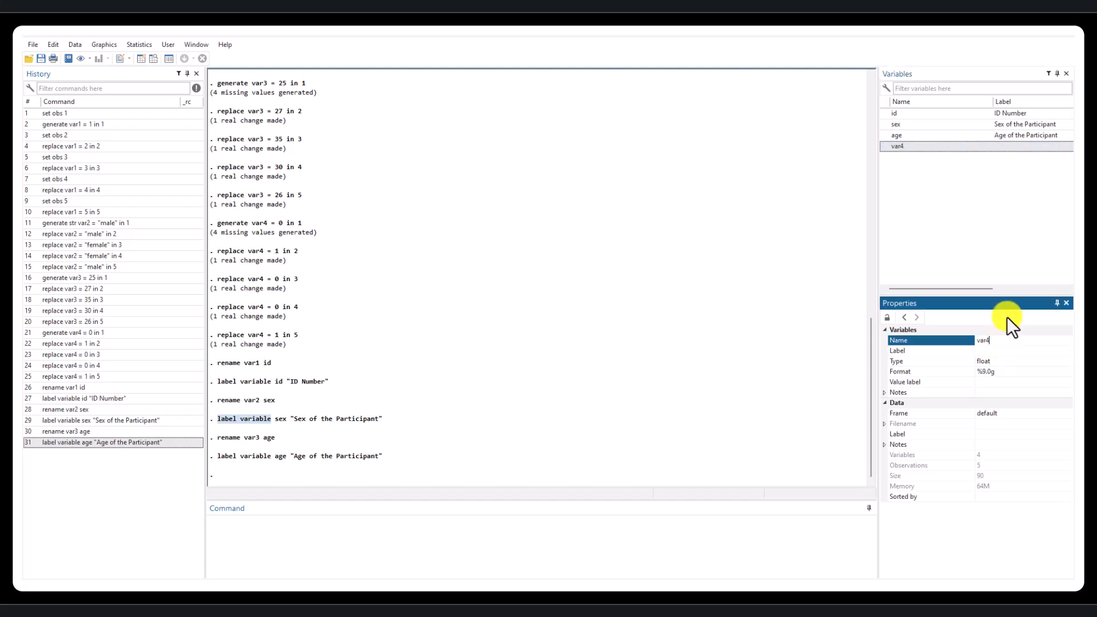
{"action": "key", "text": "BackSpace"}
{"action": "key", "text": "BackSpace"}
{"action": "key", "text": "BackSpace"}
{"action": "key", "text": "Return"}
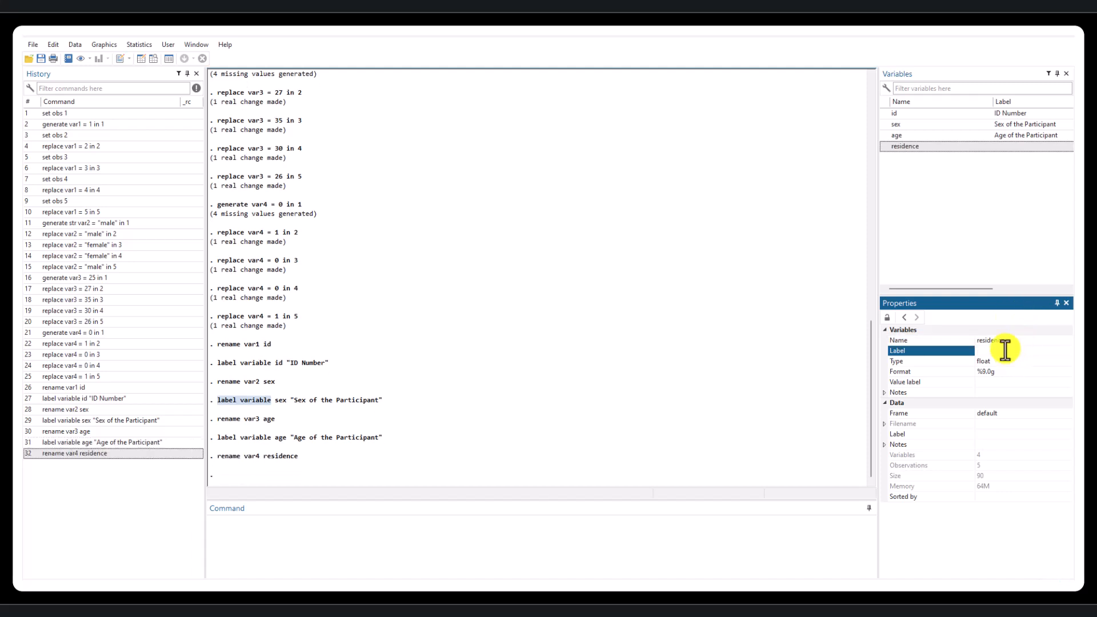
- Set the label of the residence variable to "Place of Residence"
{"action": "type", "text": "Place of Residence"}
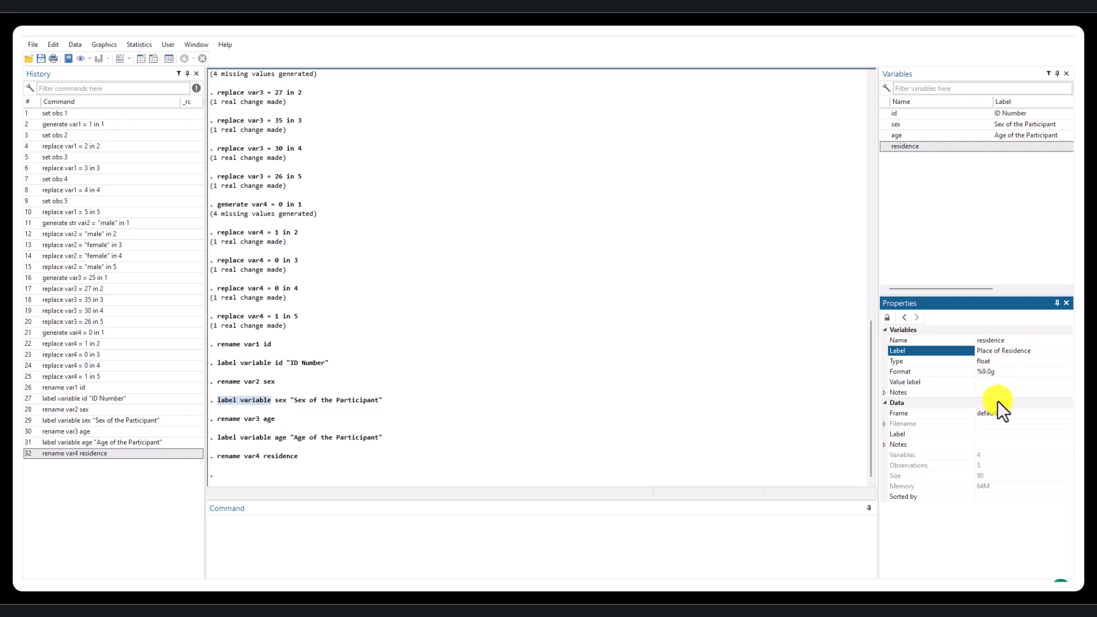
{"action": "left_click", "coordinate": [748, 544]}
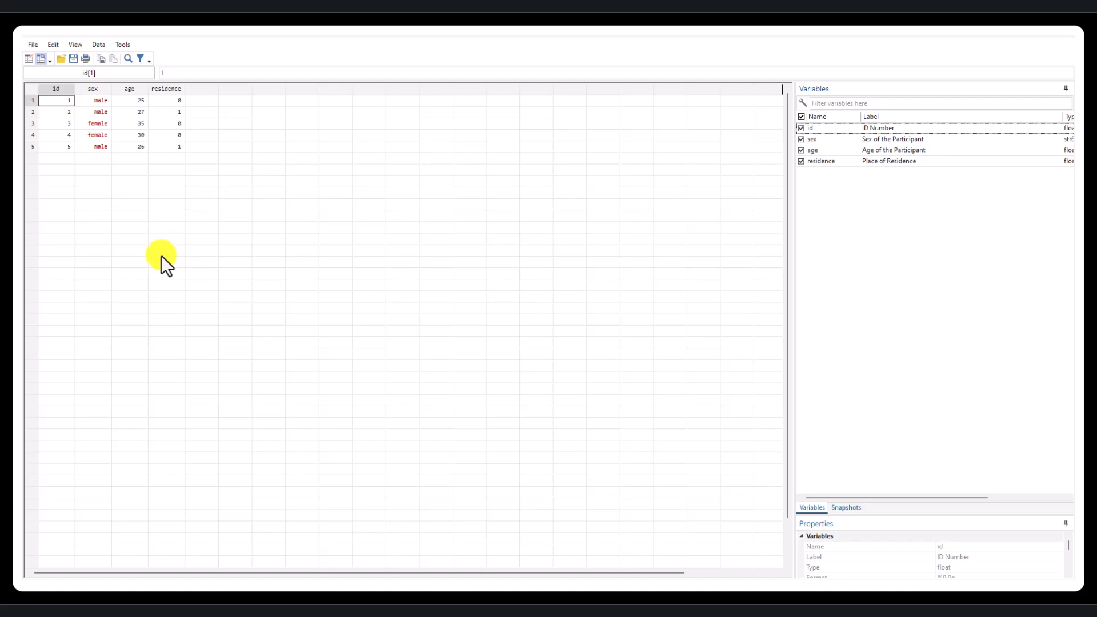
- Browse the dataset and inspect the renamed id, sex, age and residence columns one by one
{"action": "left_click", "coordinate": [1063, 41]}
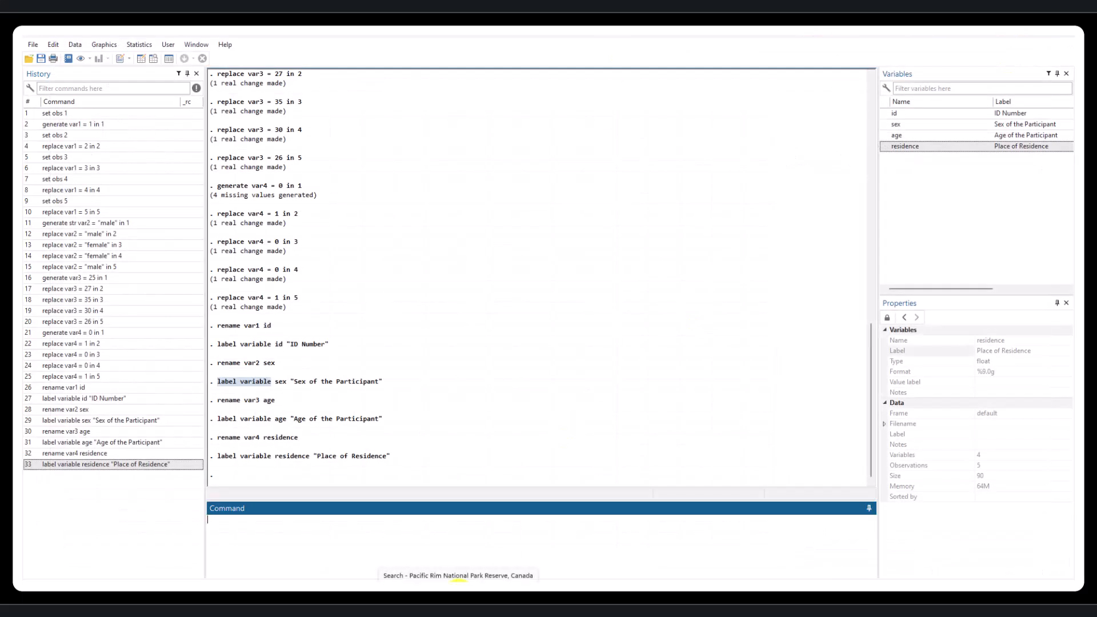
{"action": "left_click", "coordinate": [459, 588]}
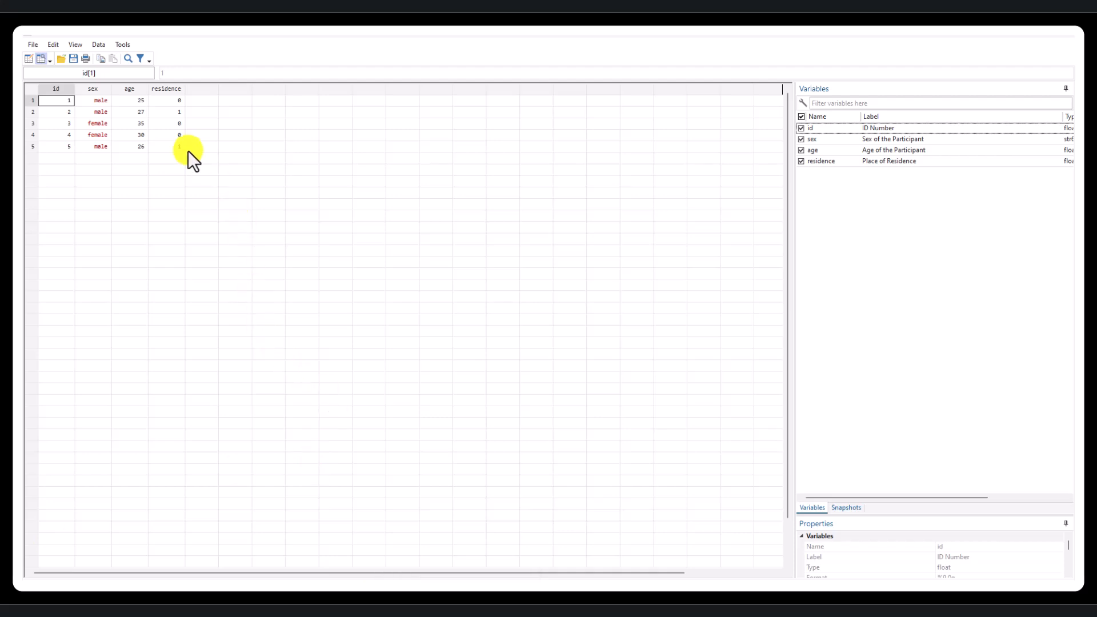
{"action": "left_click", "coordinate": [55, 87]}
{"action": "left_click", "coordinate": [91, 89]}
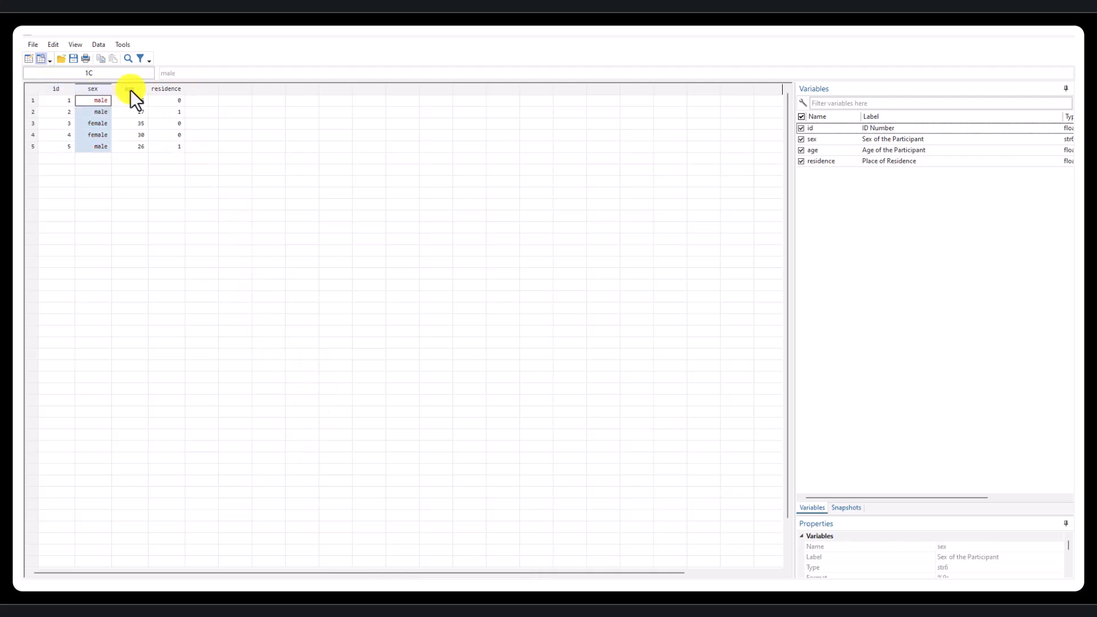
{"action": "left_click", "coordinate": [130, 91]}
{"action": "left_click", "coordinate": [183, 90]}
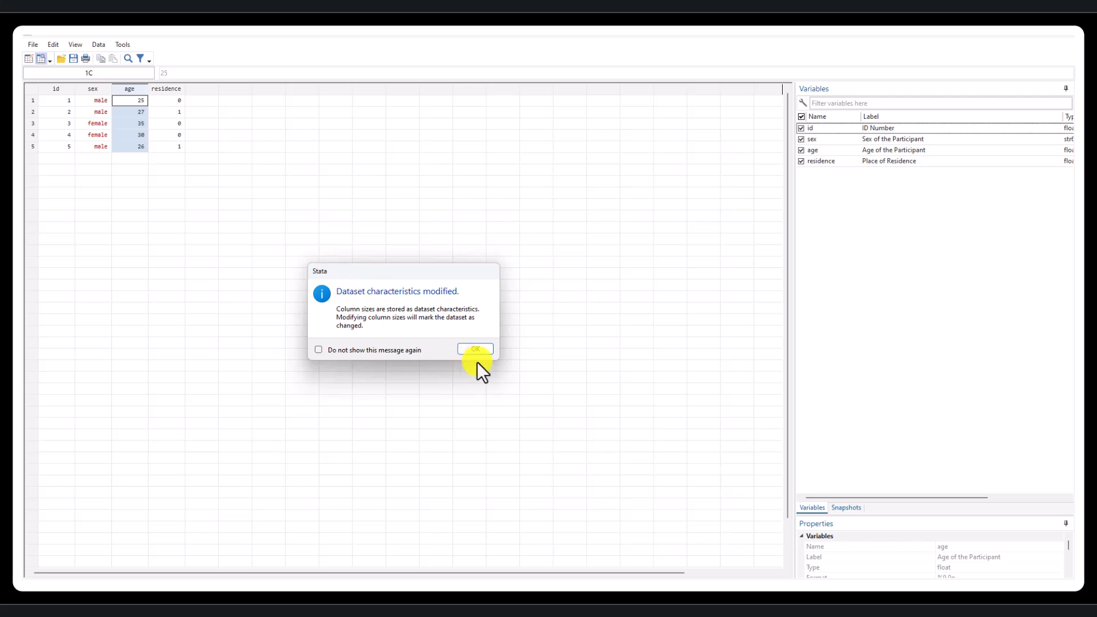
{"action": "left_click", "coordinate": [477, 351]}
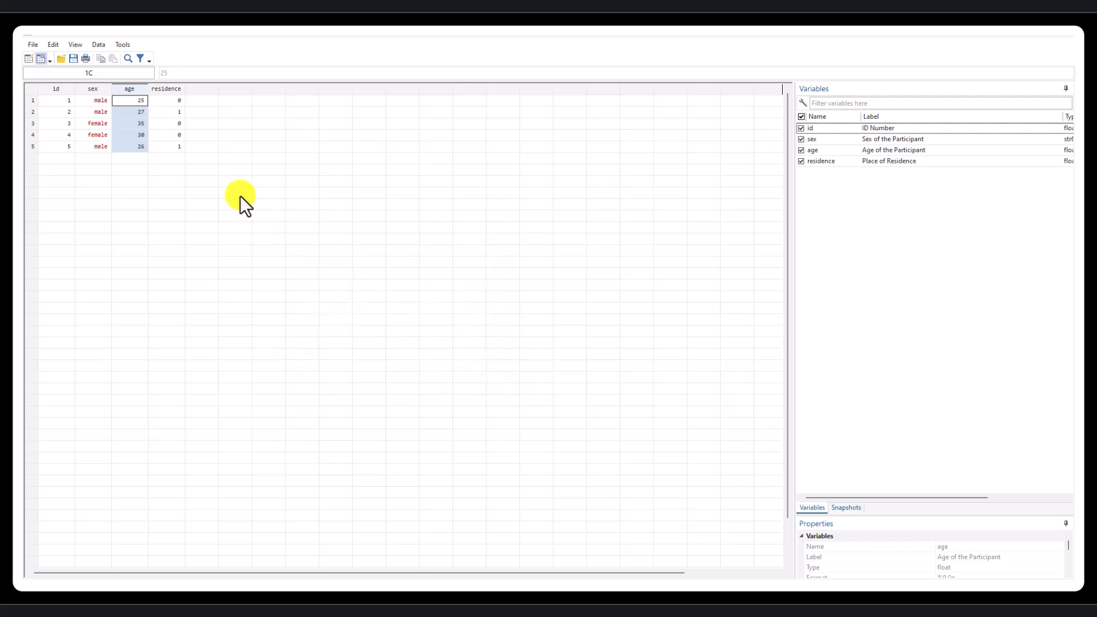
{"action": "left_click", "coordinate": [164, 89]}
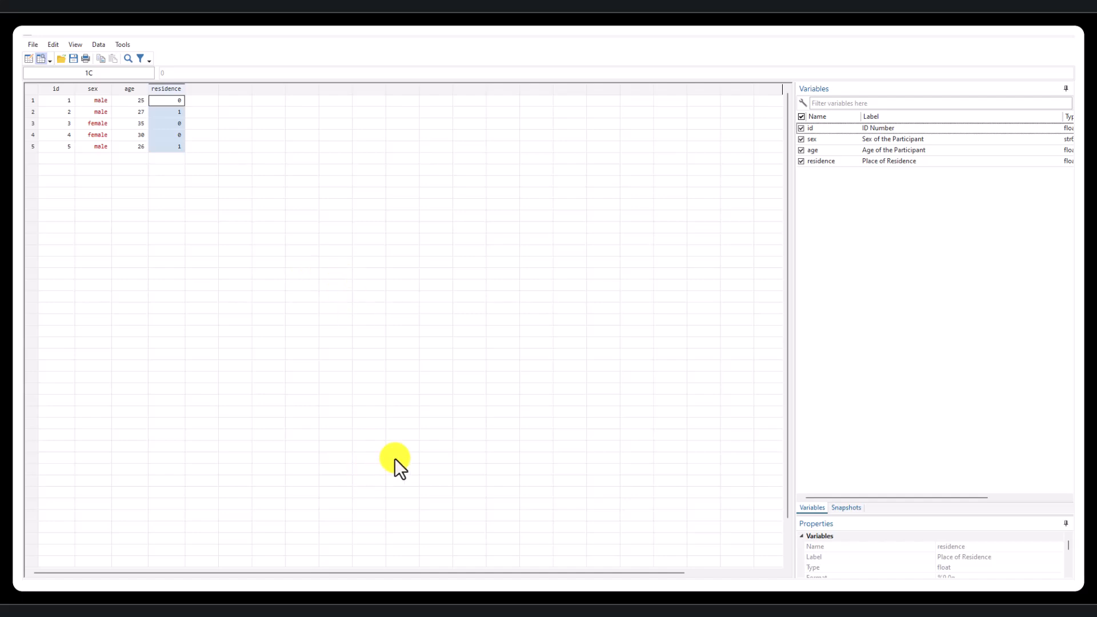
{"action": "left_click", "coordinate": [1066, 39]}
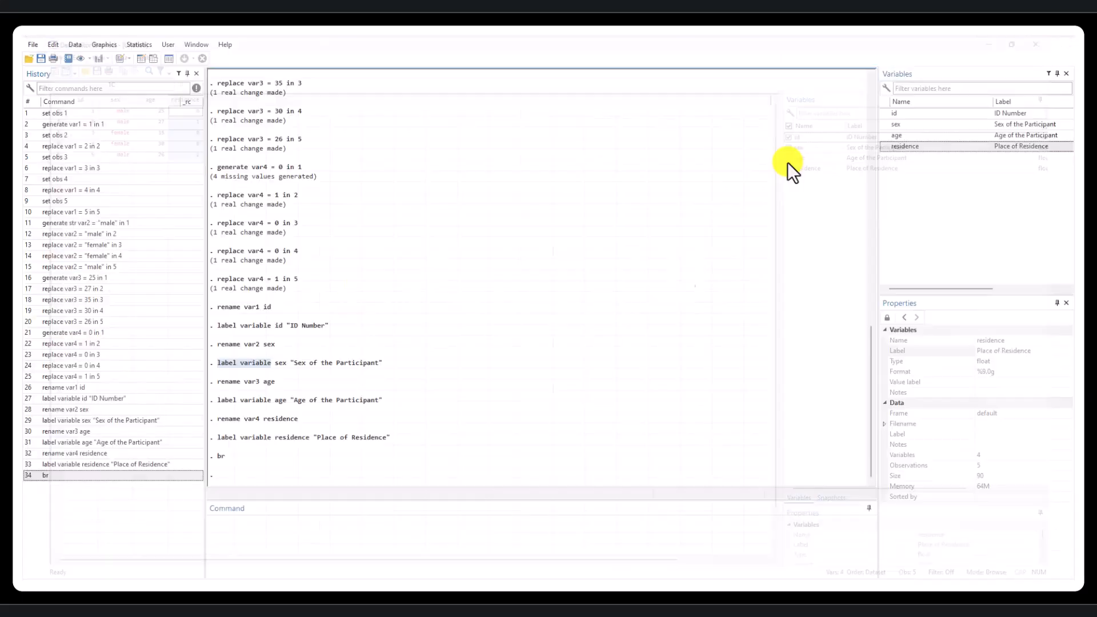
- Browse the data again and examine how residence is coded for the first two participants
{"action": "left_click", "coordinate": [152, 58]}
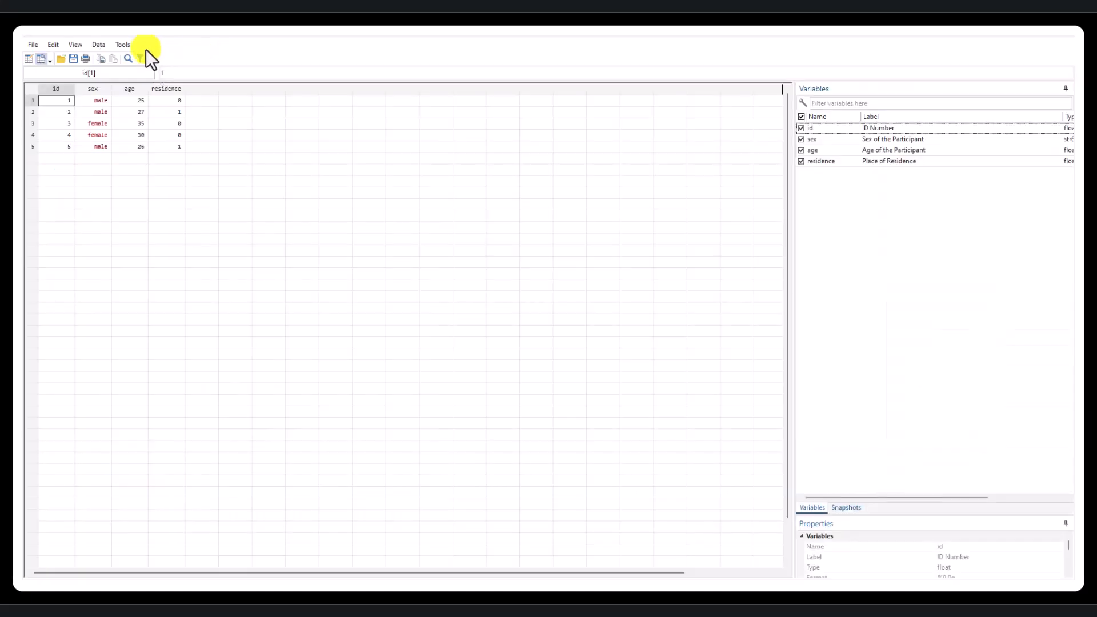
{"action": "left_click", "coordinate": [181, 101]}
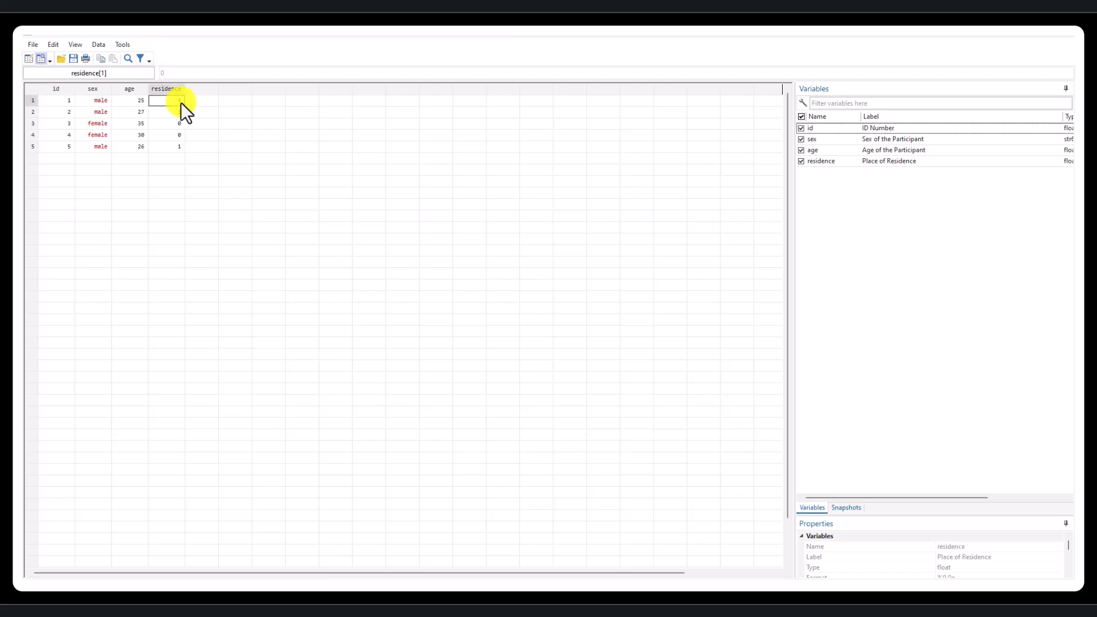
{"action": "left_click", "coordinate": [176, 111]}
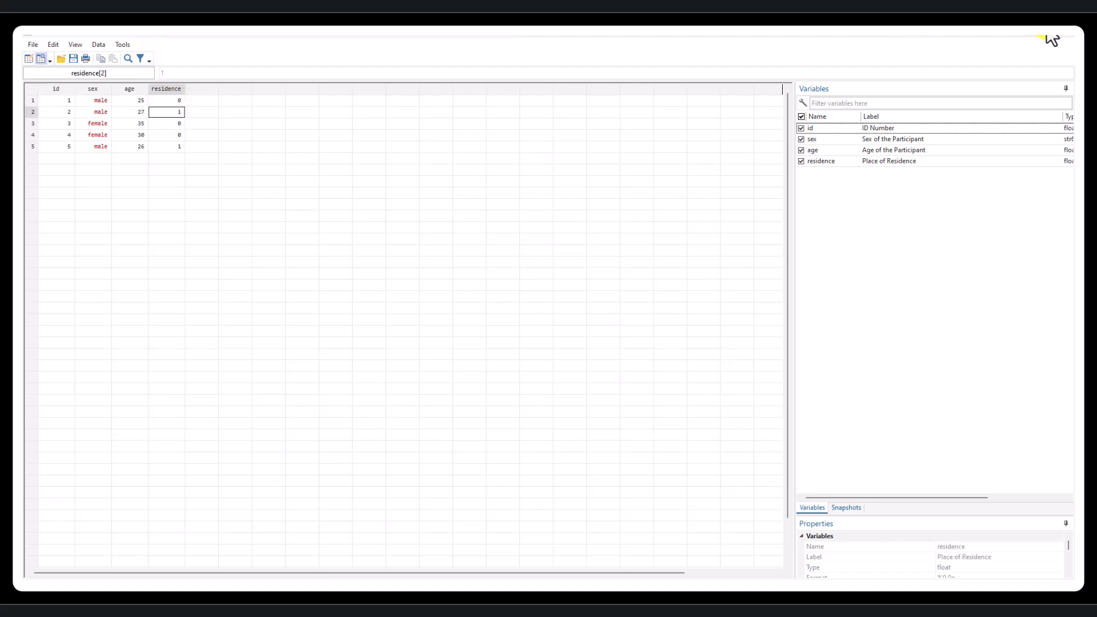
{"action": "left_click", "coordinate": [1068, 42]}
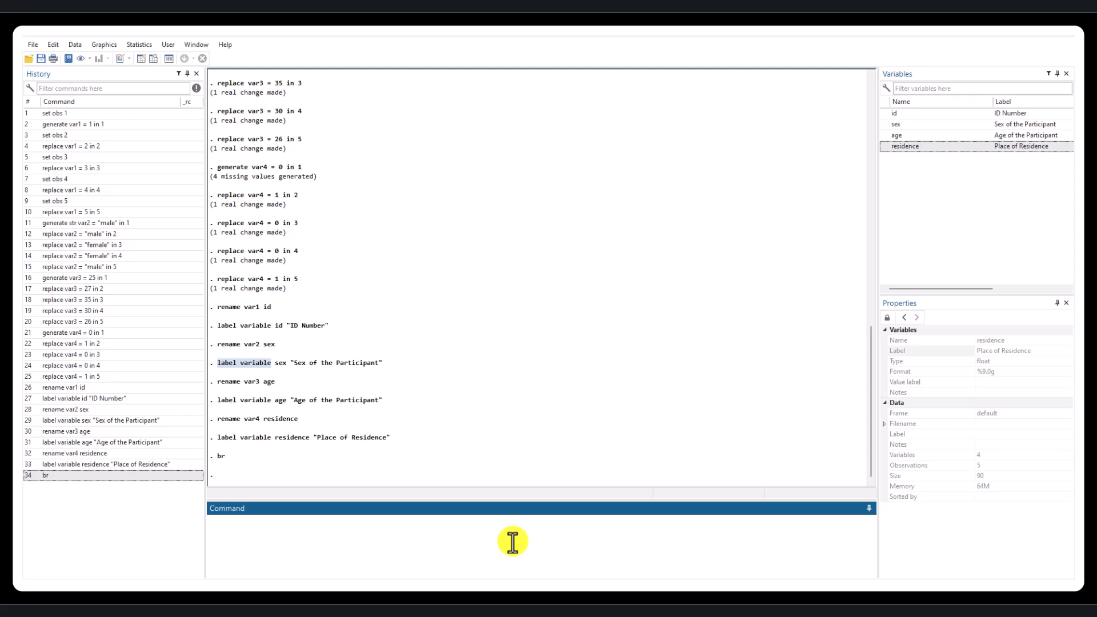
- Start a new value label named residence from the value label property of the residence variable
{"action": "left_click", "coordinate": [951, 144]}
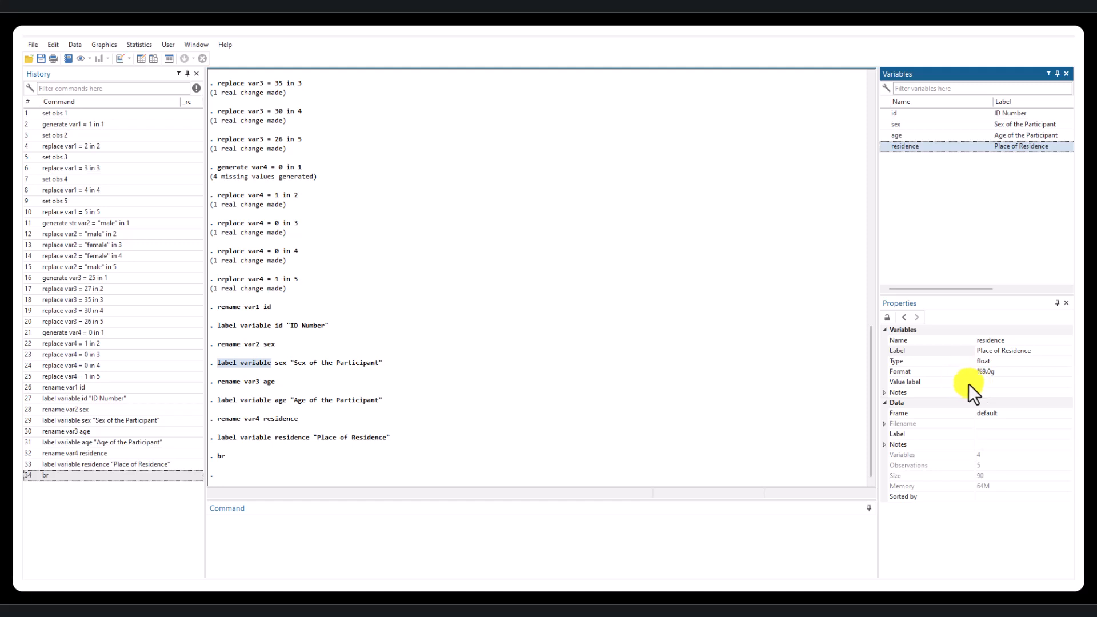
{"action": "left_click", "coordinate": [1067, 382]}
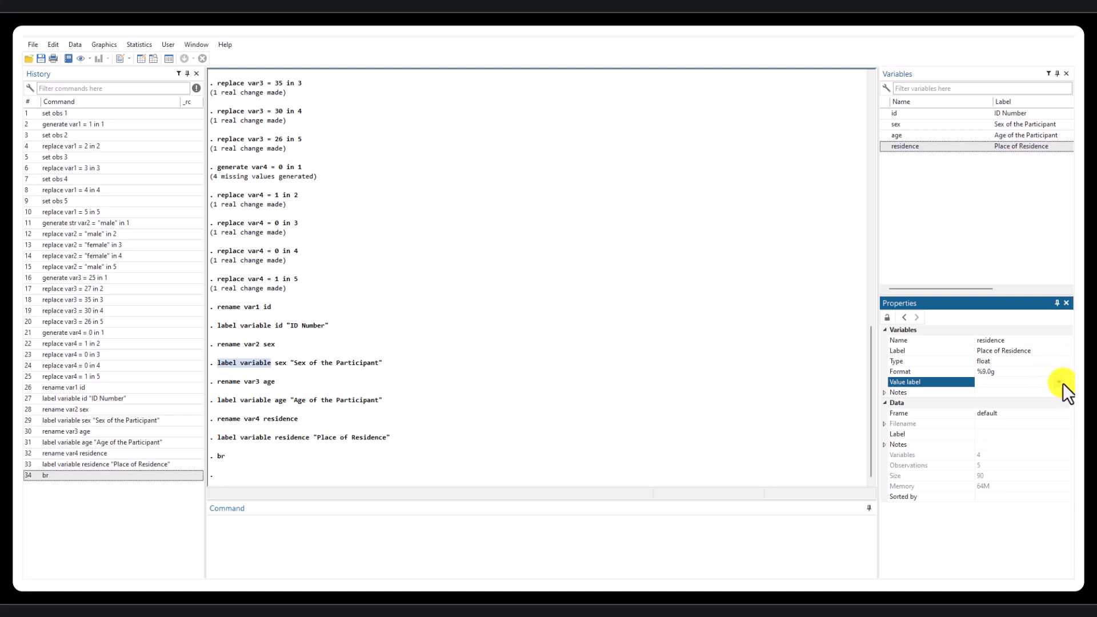
{"action": "left_click", "coordinate": [1066, 382]}
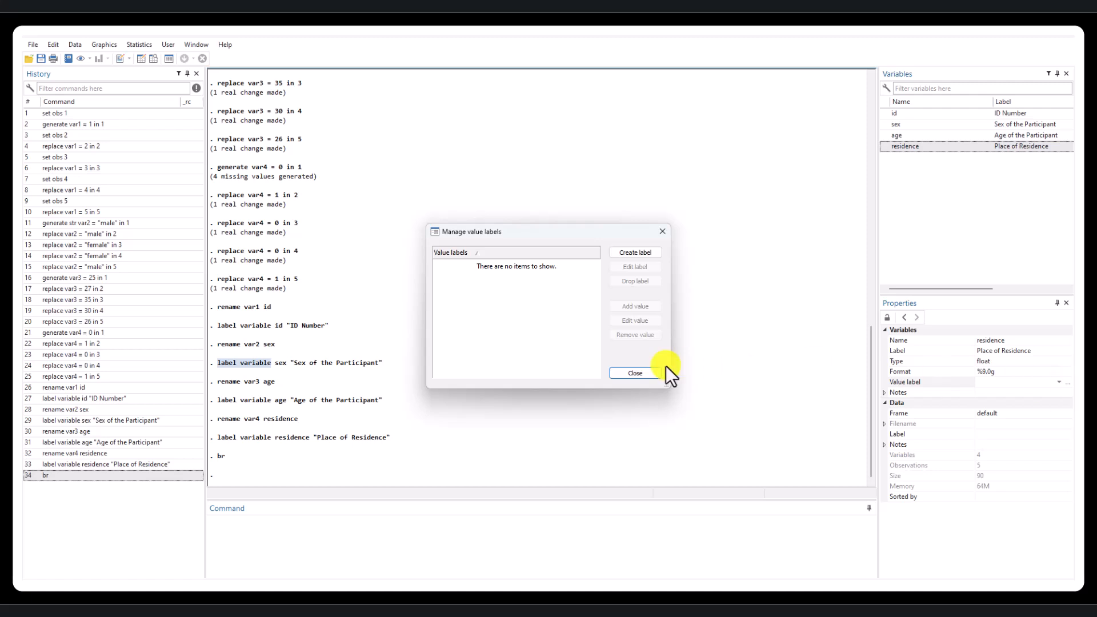
{"action": "left_click", "coordinate": [645, 251]}
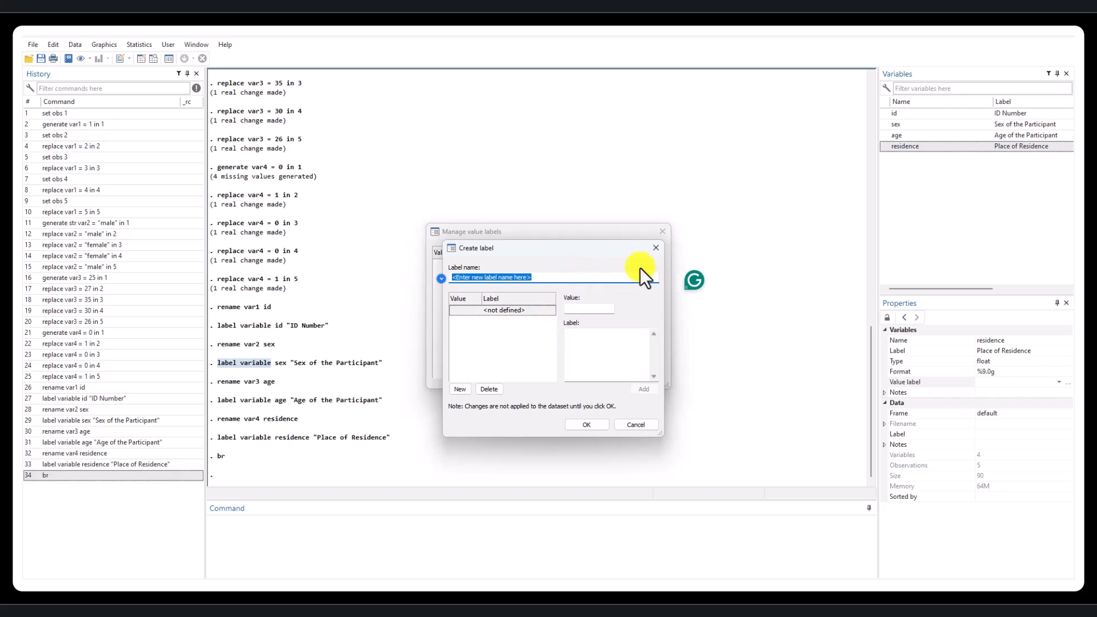
{"action": "left_click", "coordinate": [544, 278]}
{"action": "left_click_drag", "start_coordinate": [544, 279], "coordinate": [436, 278]}
{"action": "key", "text": "BackSpace"}
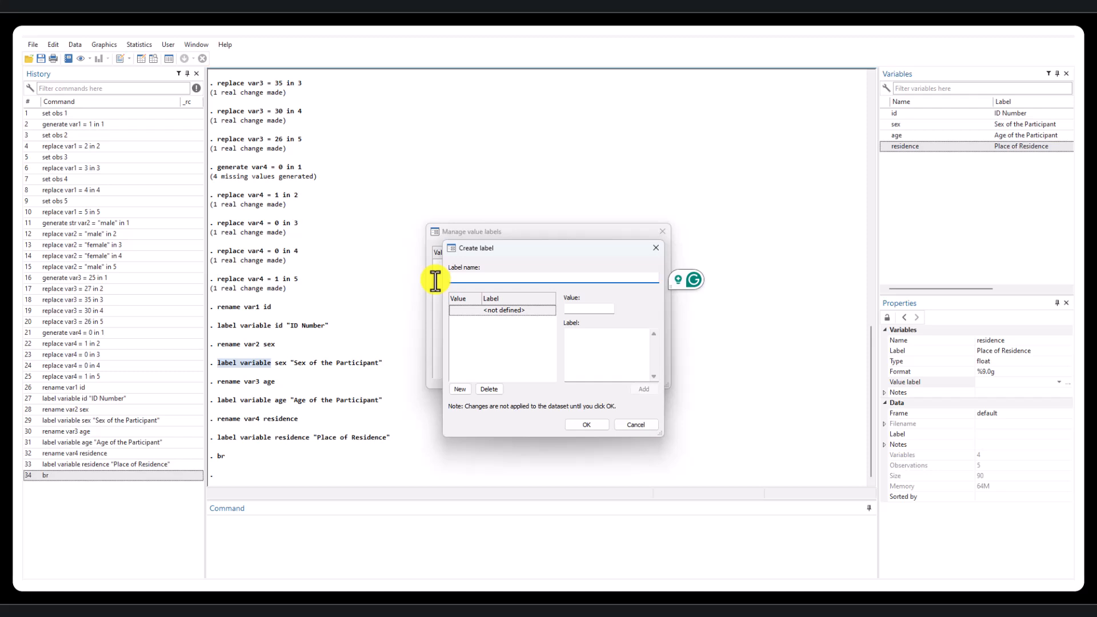
{"action": "type", "text": "residence"}
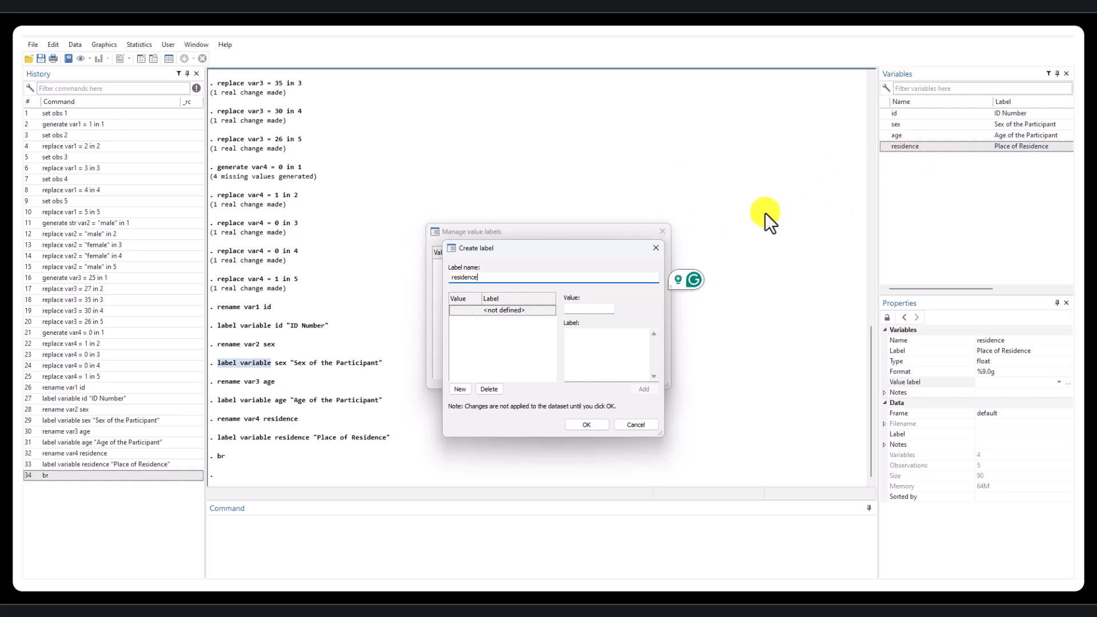
- Add the value 0 with the label "Rural" to the residence value label
{"action": "left_click", "coordinate": [589, 308]}
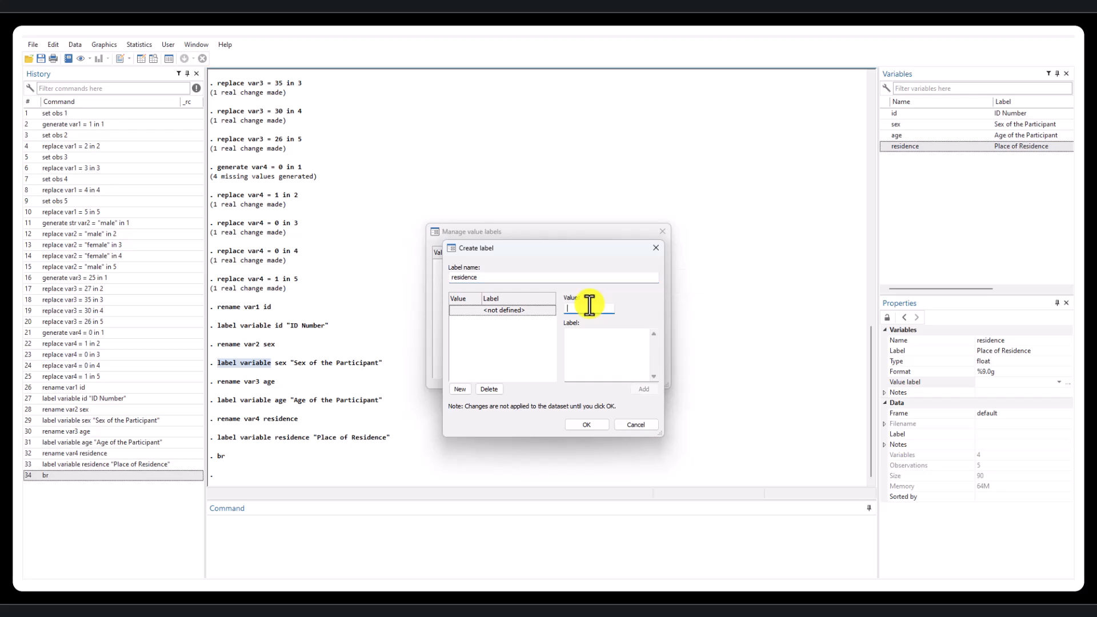
{"action": "type", "text": "0"}
{"action": "left_click", "coordinate": [578, 338]}
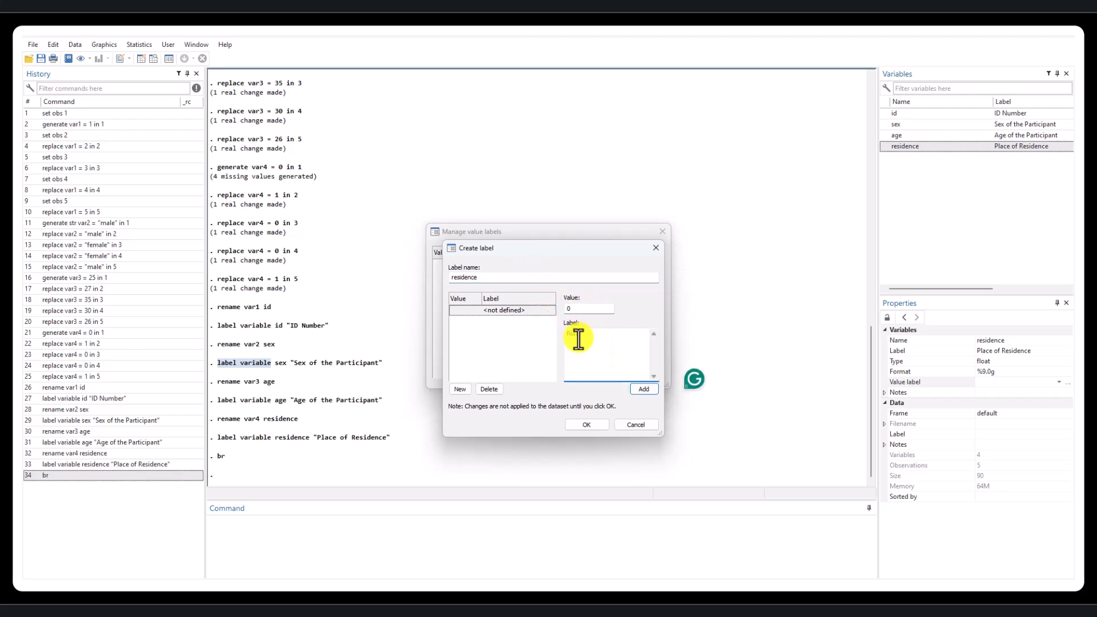
{"action": "type", "text": "Rural"}
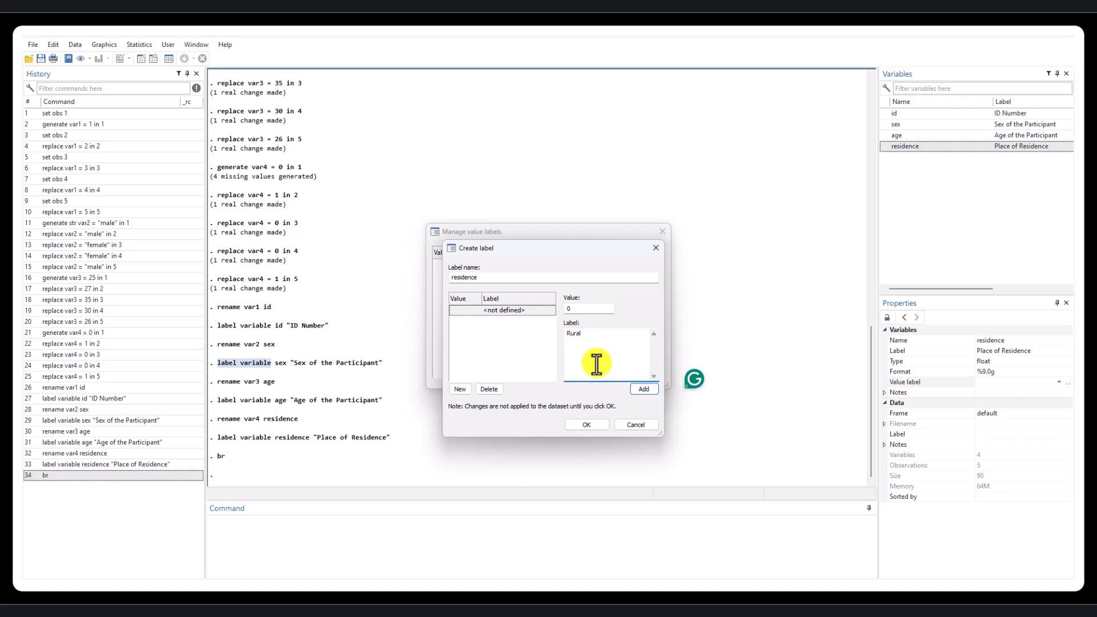
{"action": "left_click", "coordinate": [639, 389]}
- Add the value 1 with the label "Urban", apply the residence value label and close the value label manager
{"action": "type", "text": "1"}
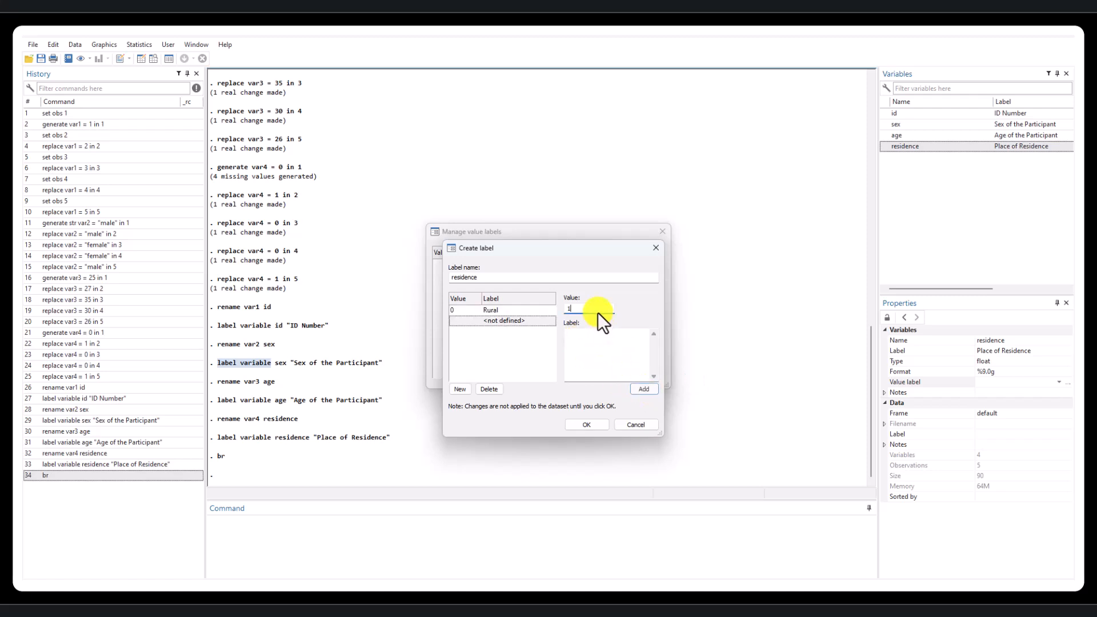
{"action": "left_click", "coordinate": [611, 343]}
{"action": "type", "text": "Urban"}
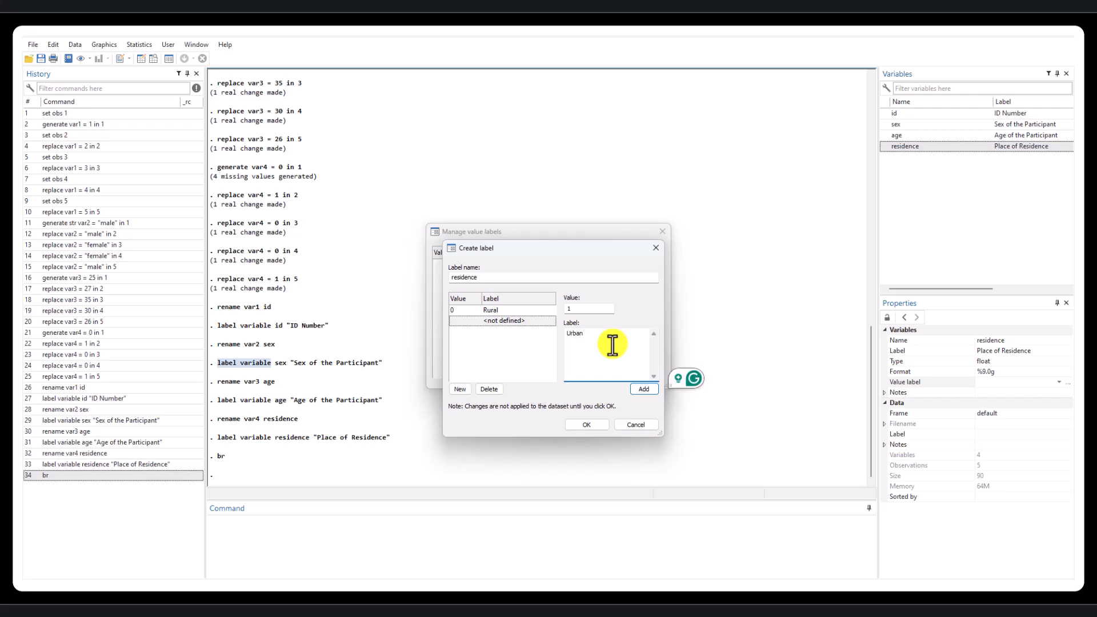
{"action": "left_click", "coordinate": [639, 391]}
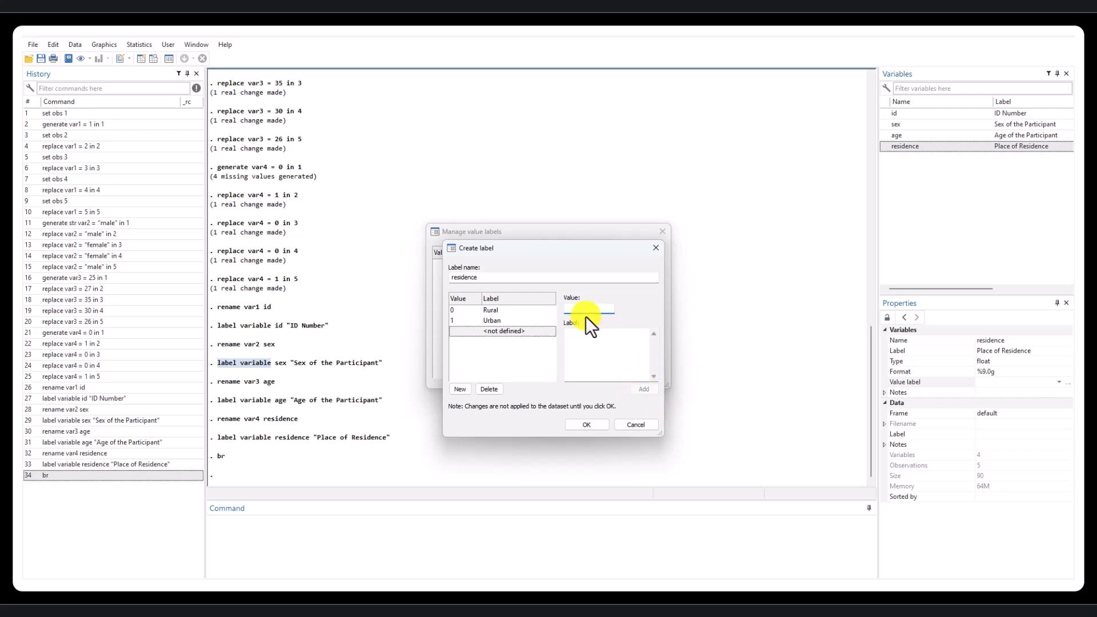
{"action": "left_click", "coordinate": [580, 349]}
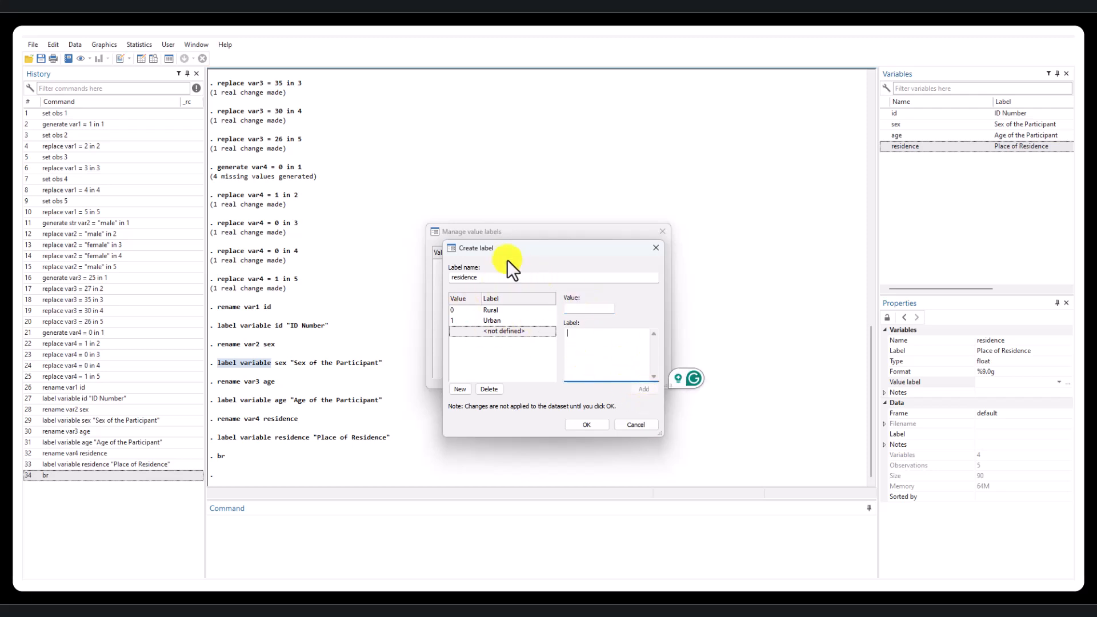
{"action": "left_click", "coordinate": [588, 426]}
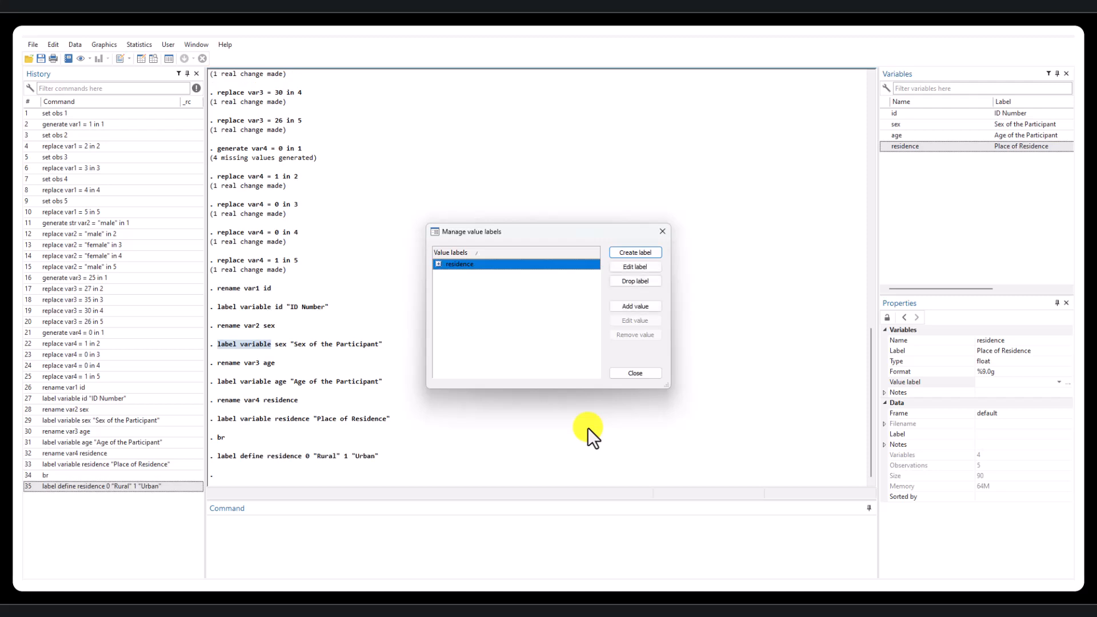
{"action": "left_click", "coordinate": [646, 374]}
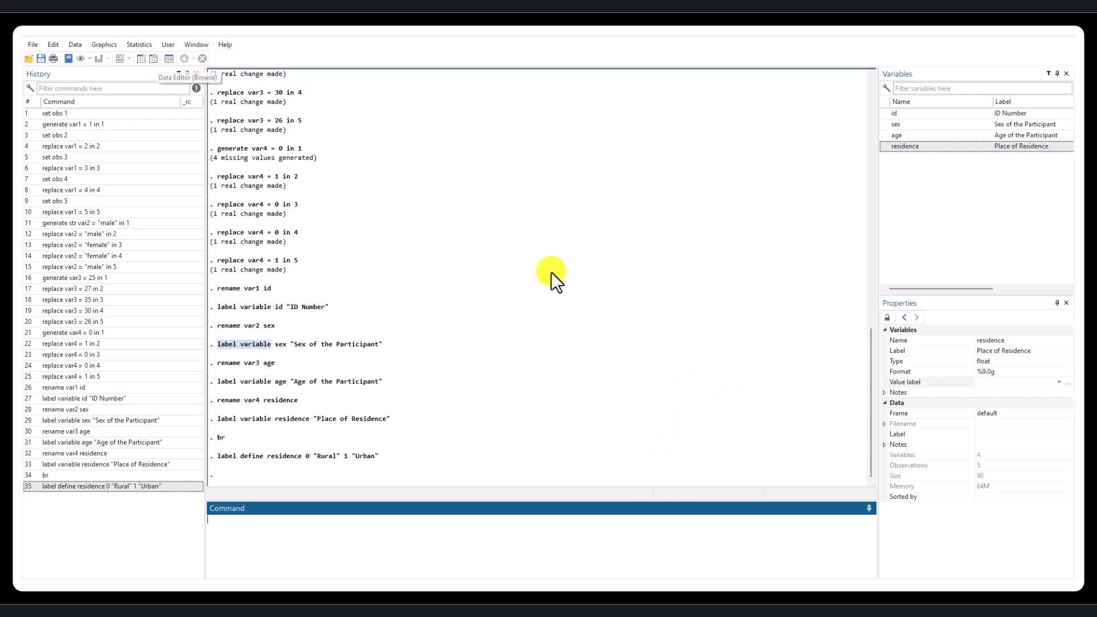
- Check in the data browser whether the residence column shows codes or value labels
{"action": "left_click", "coordinate": [177, 100]}
{"action": "left_click", "coordinate": [181, 123]}
{"action": "left_click", "coordinate": [180, 158]}
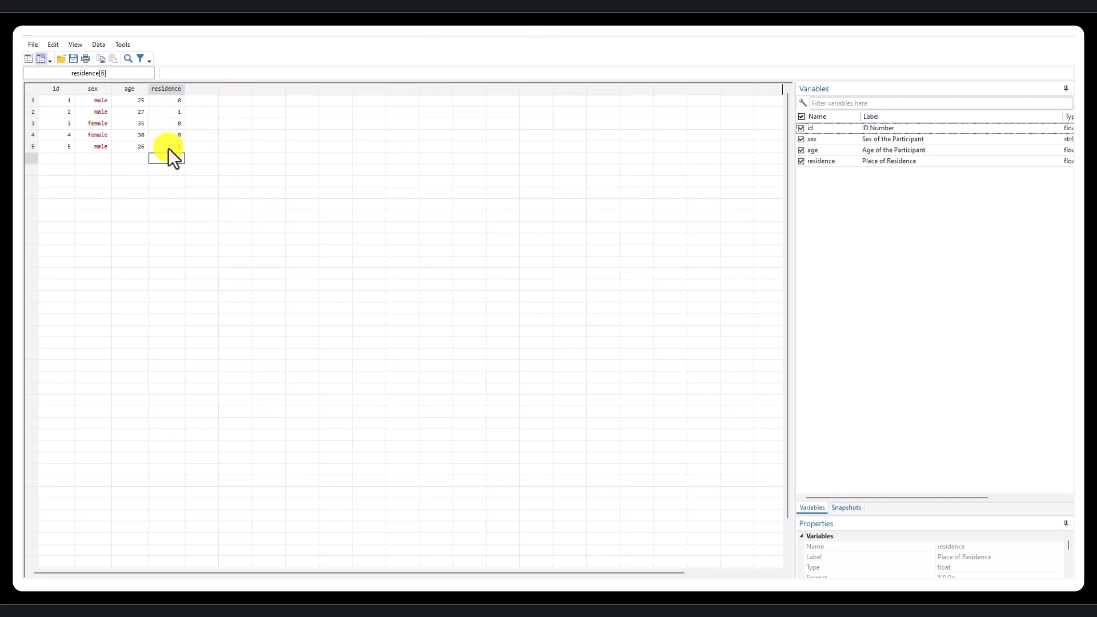
{"action": "left_click", "coordinate": [1065, 42]}
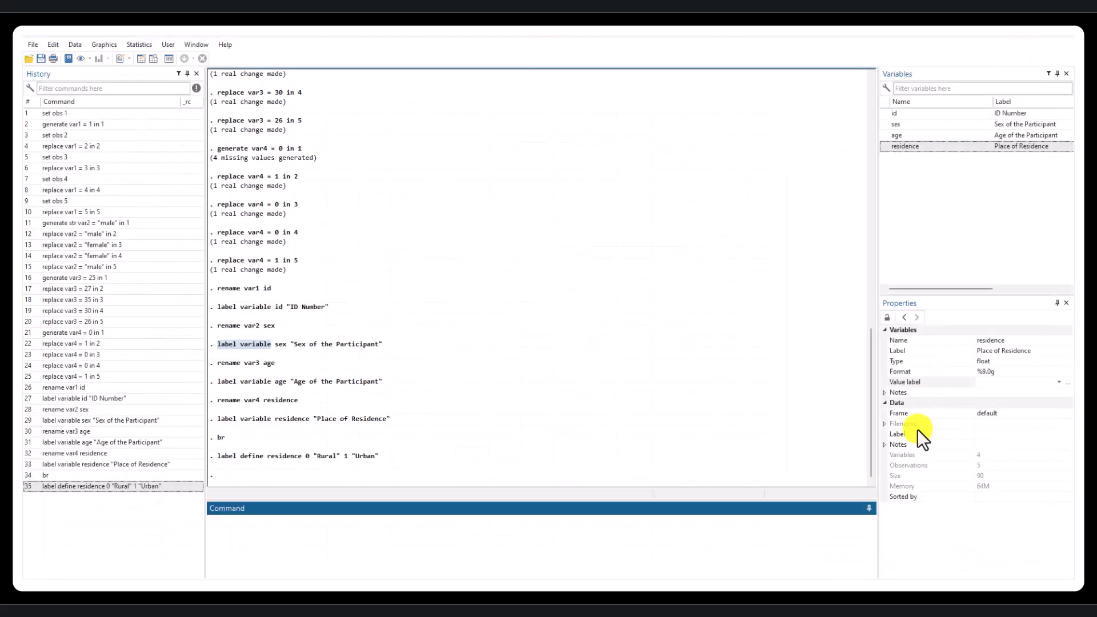
- Assign the residence value label to the residence variable in its properties
{"action": "left_click", "coordinate": [1060, 382]}
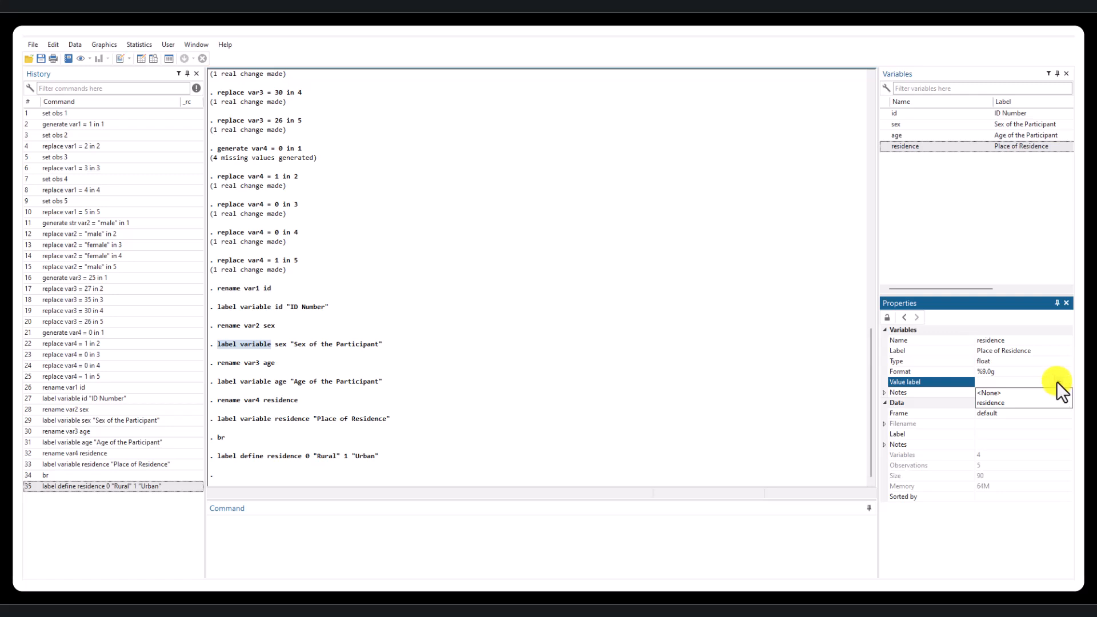
{"action": "left_click", "coordinate": [985, 405]}
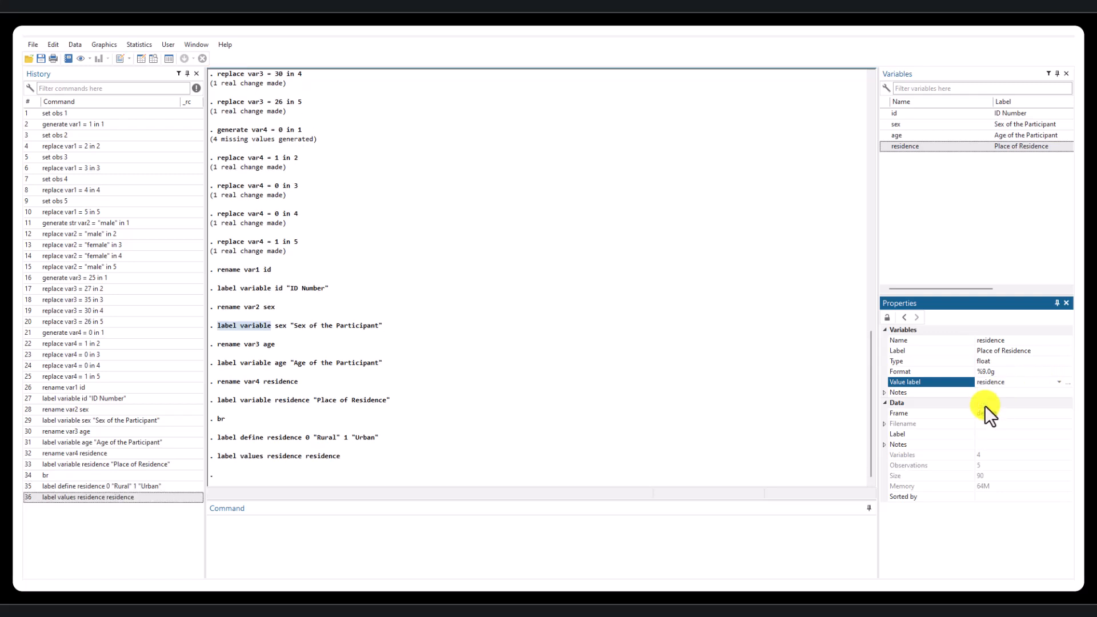
{"action": "left_click", "coordinate": [614, 552]}
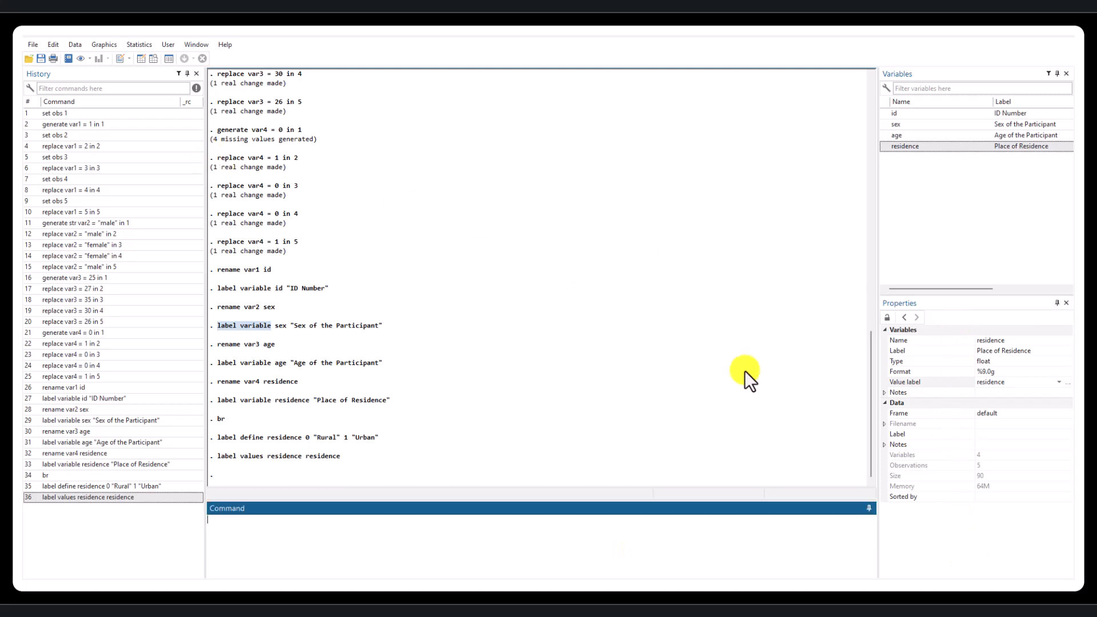
- Browse the data to compare the displayed labels with the underlying codes in the first and last residence cells
{"action": "left_click", "coordinate": [153, 58]}
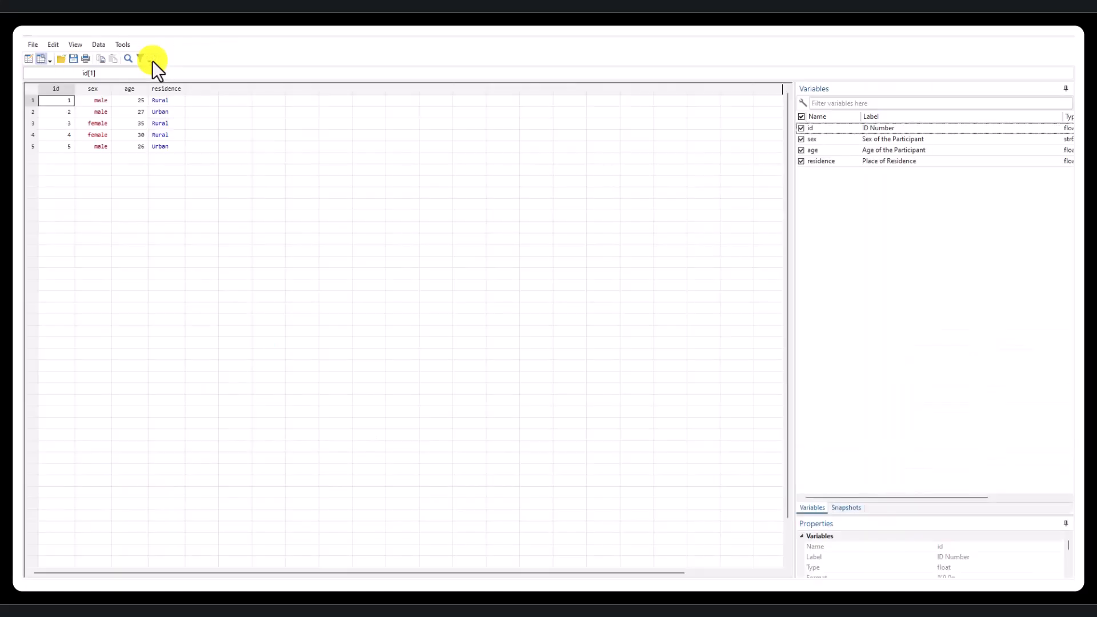
{"action": "left_click", "coordinate": [164, 100]}
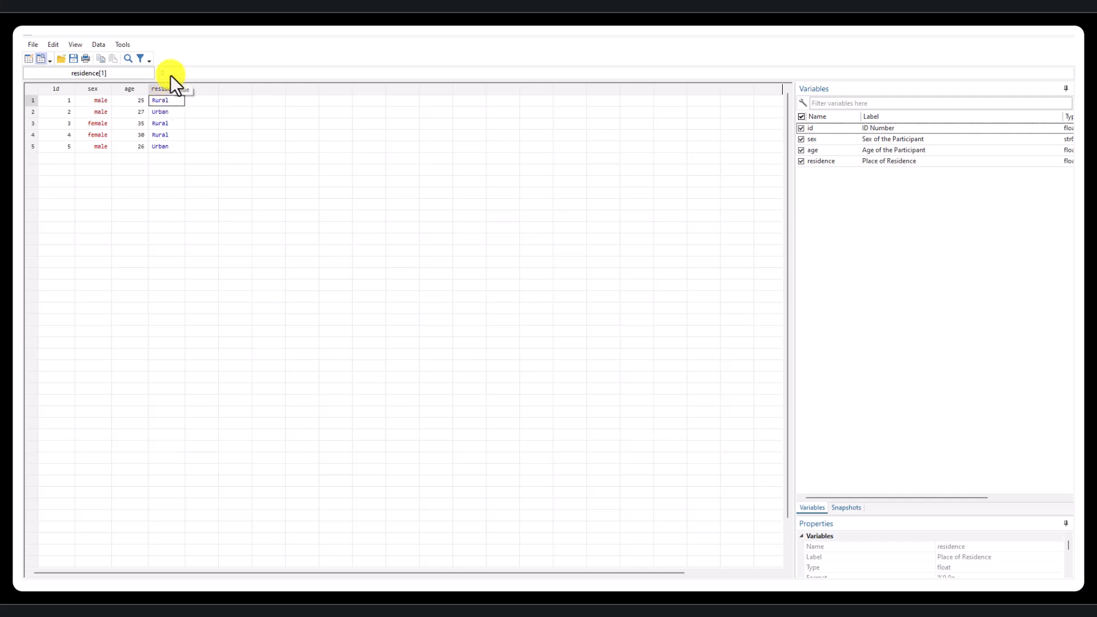
{"action": "left_click", "coordinate": [171, 146]}
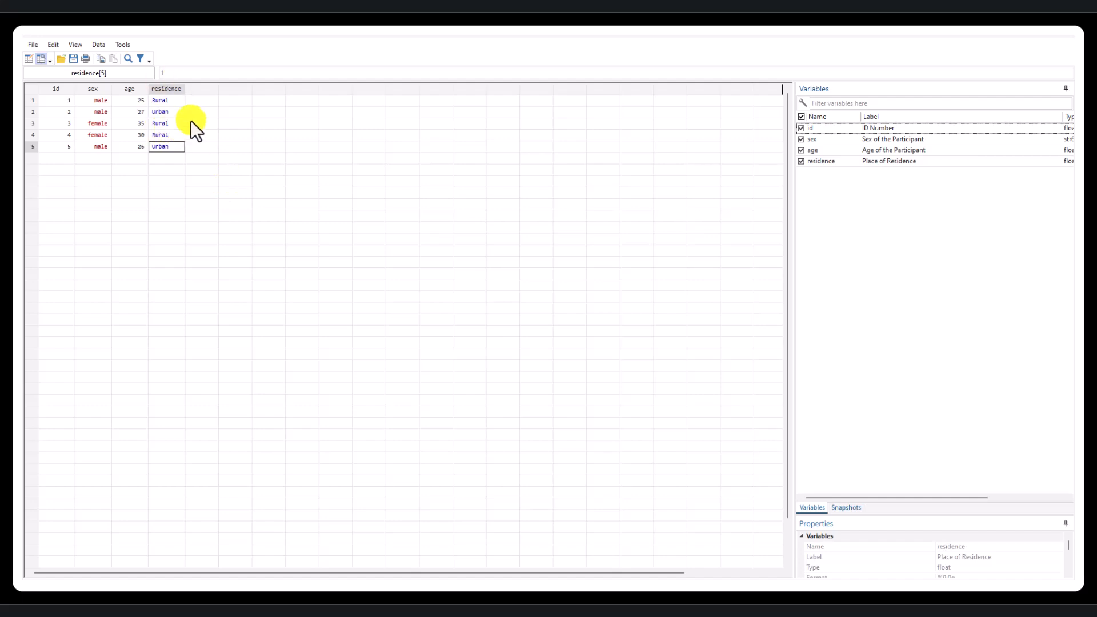
{"action": "left_click", "coordinate": [1061, 41]}
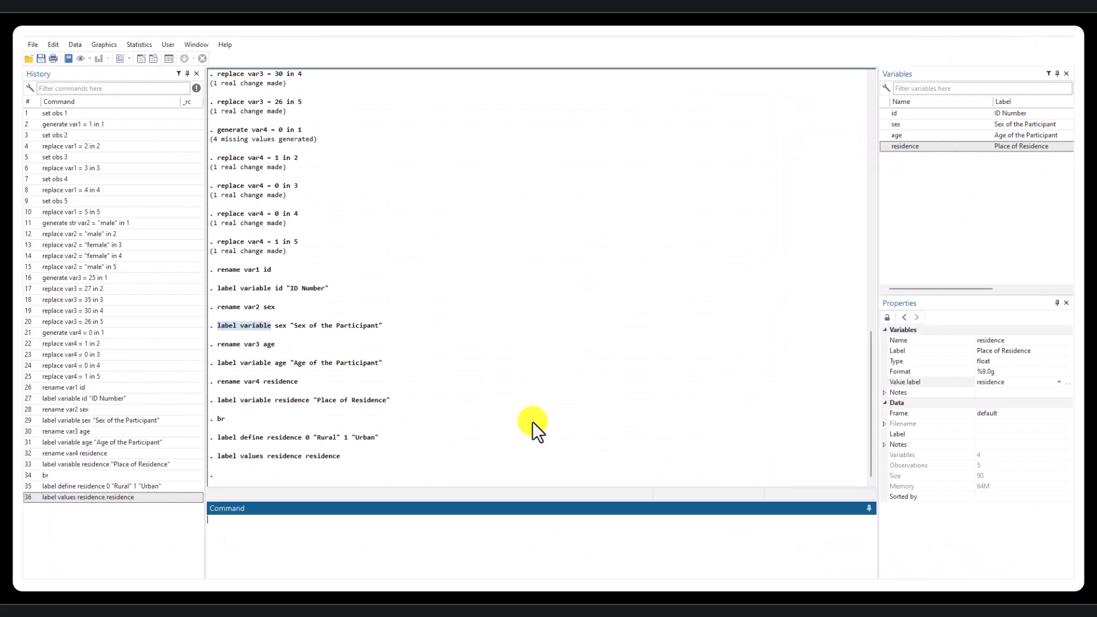
- Tabulate the frequencies of the residence variable and compare them with its entries in the data browser
{"action": "type", "text": "tab"}
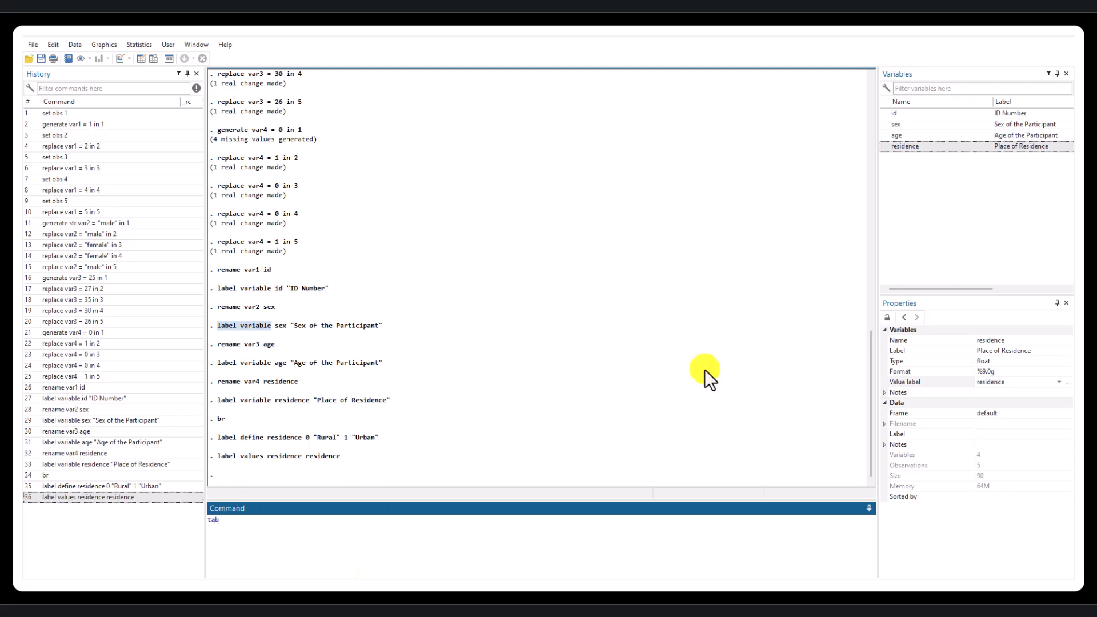
{"action": "double_click", "coordinate": [887, 146]}
{"action": "left_click", "coordinate": [496, 531]}
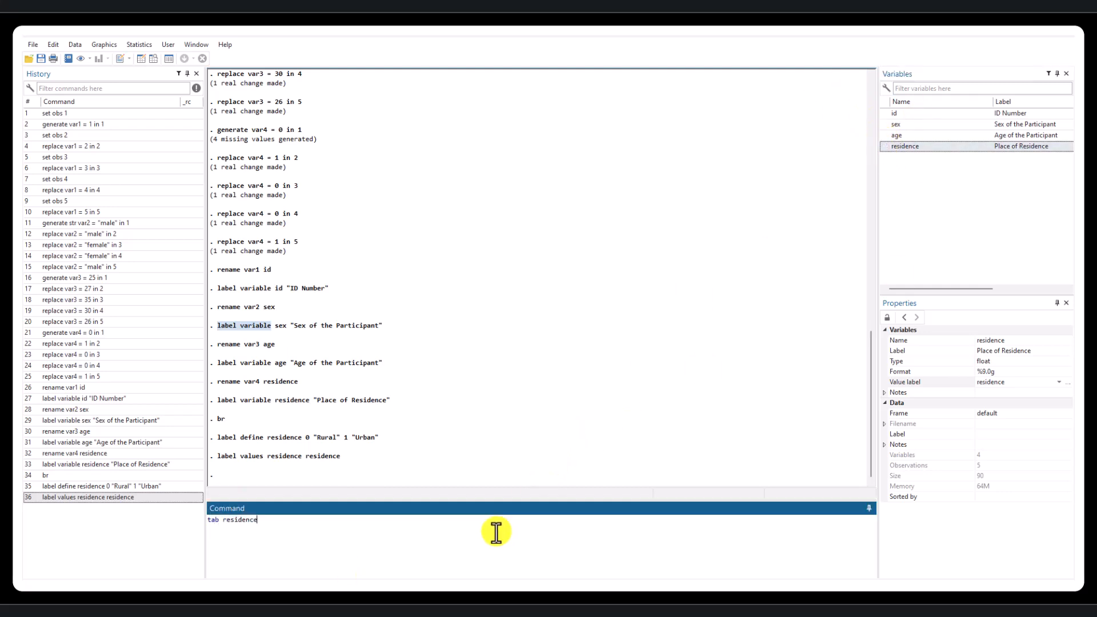
{"action": "key", "text": "Return"}
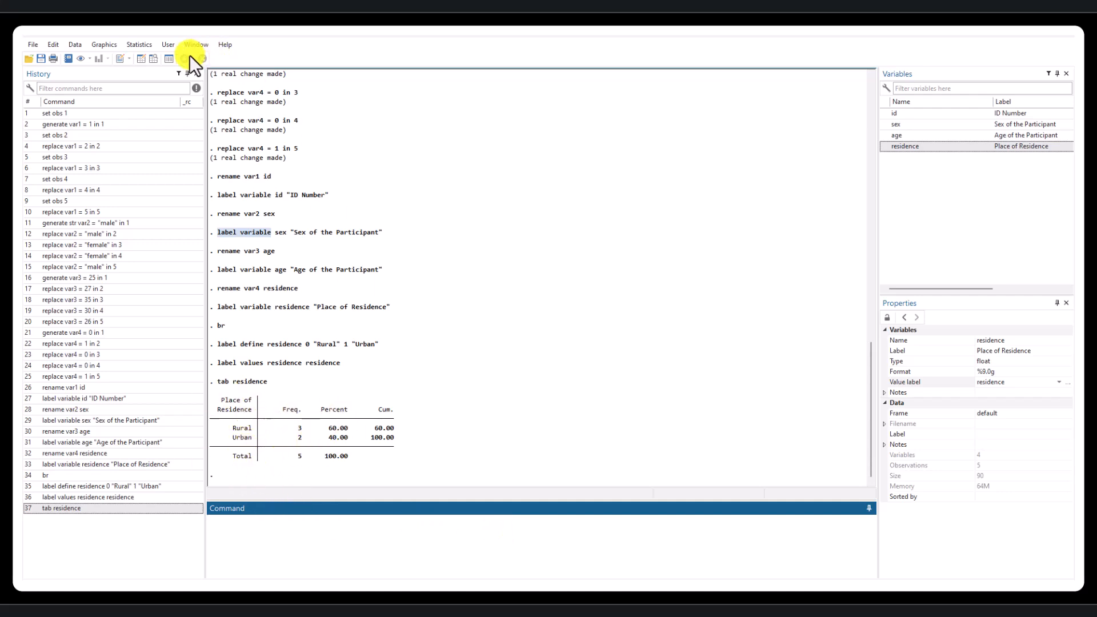
{"action": "left_click", "coordinate": [155, 60]}
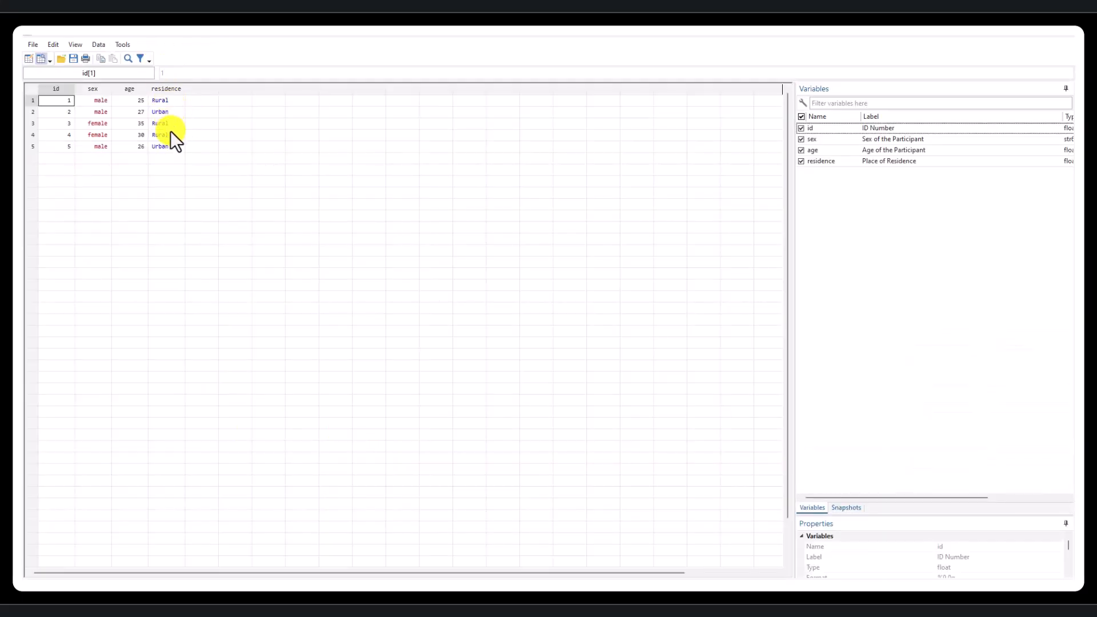
{"action": "left_click", "coordinate": [1058, 40]}
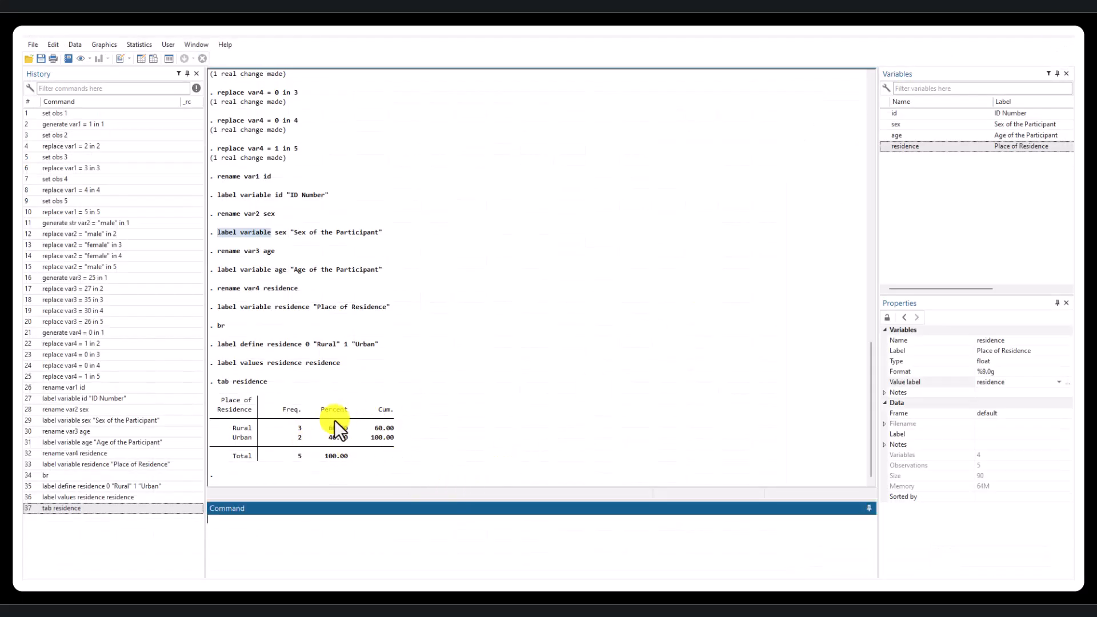
- Summarize the age variable with the sum command to get its descriptive statistics
{"action": "left_click", "coordinate": [894, 137]}
{"action": "left_click", "coordinate": [385, 548]}
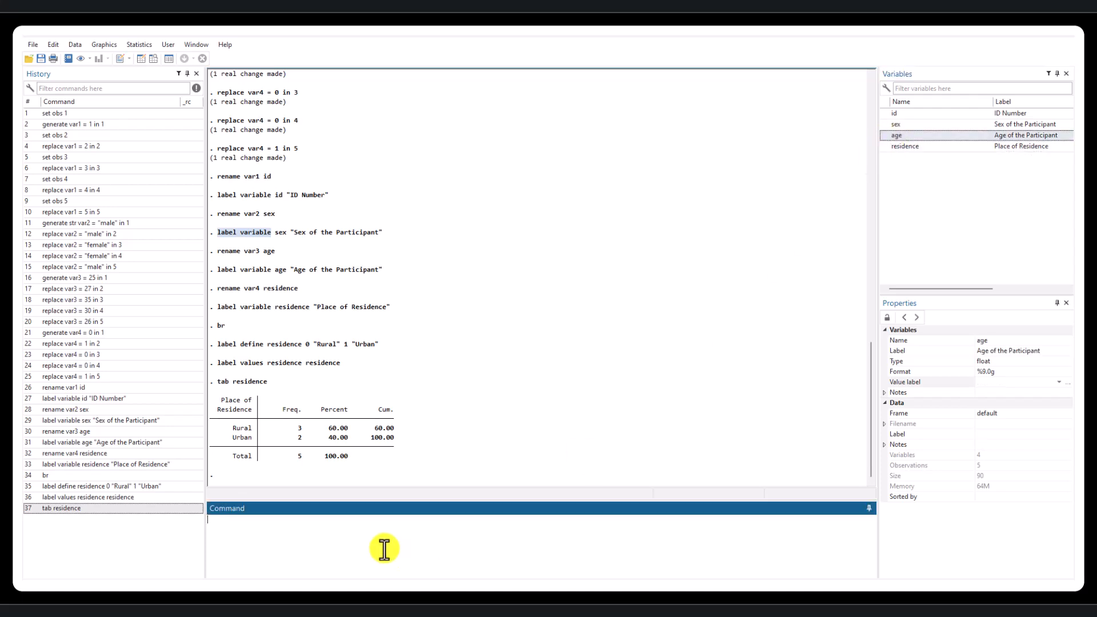
{"action": "type", "text": "sum"}
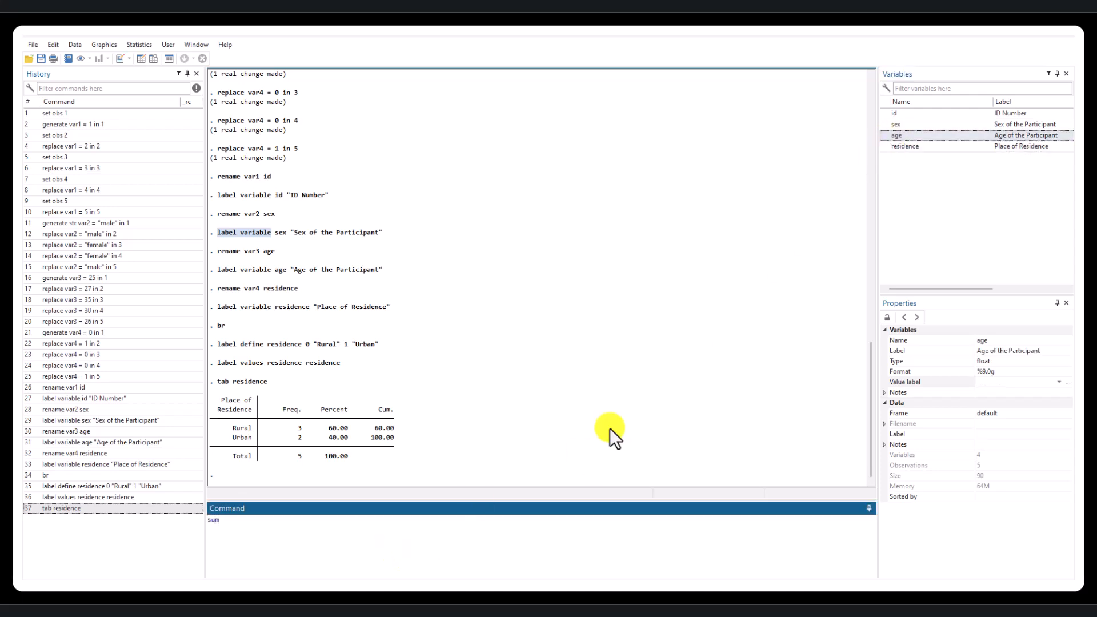
{"action": "double_click", "coordinate": [885, 135]}
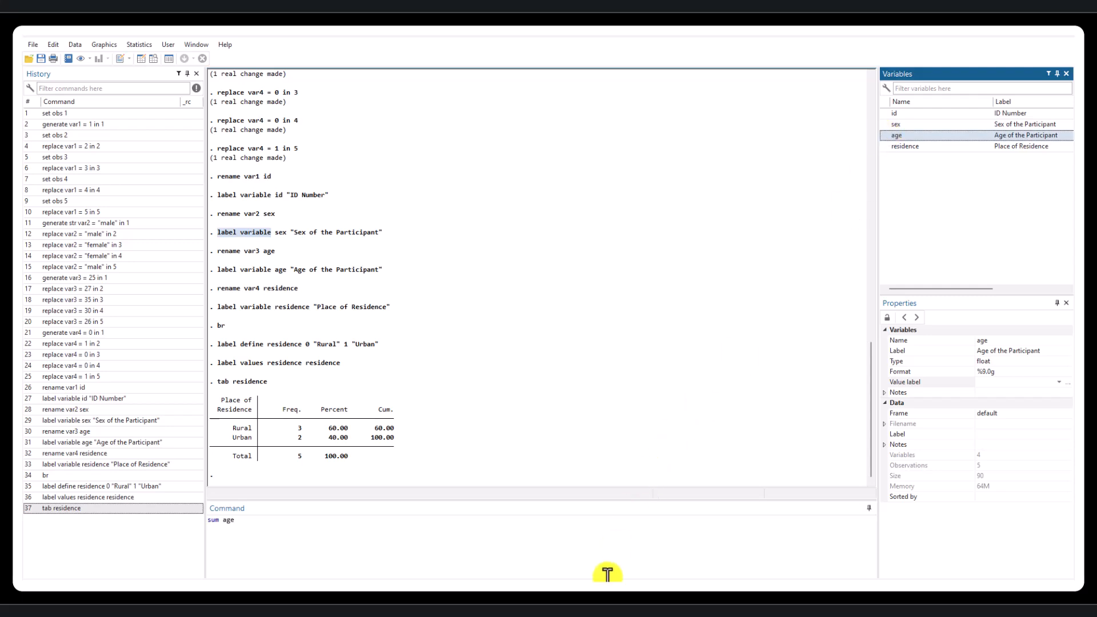
{"action": "left_click", "coordinate": [614, 553]}
{"action": "key", "text": "Return"}
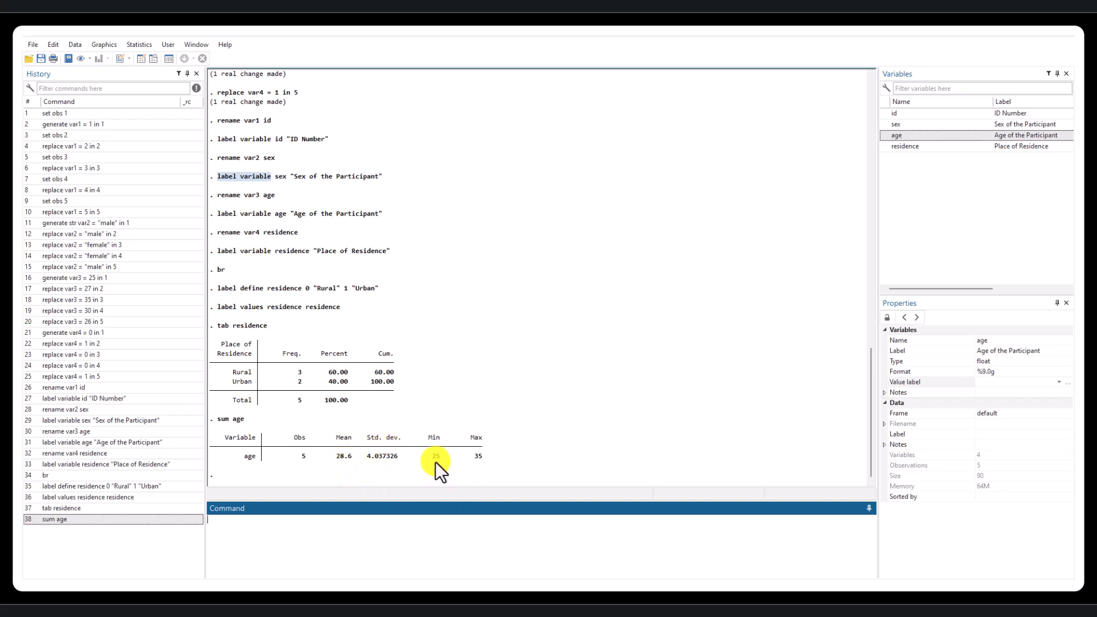
- Check the age values of the first and third participants in the data browser against the summary
{"action": "left_click", "coordinate": [156, 57]}
{"action": "left_click", "coordinate": [133, 100]}
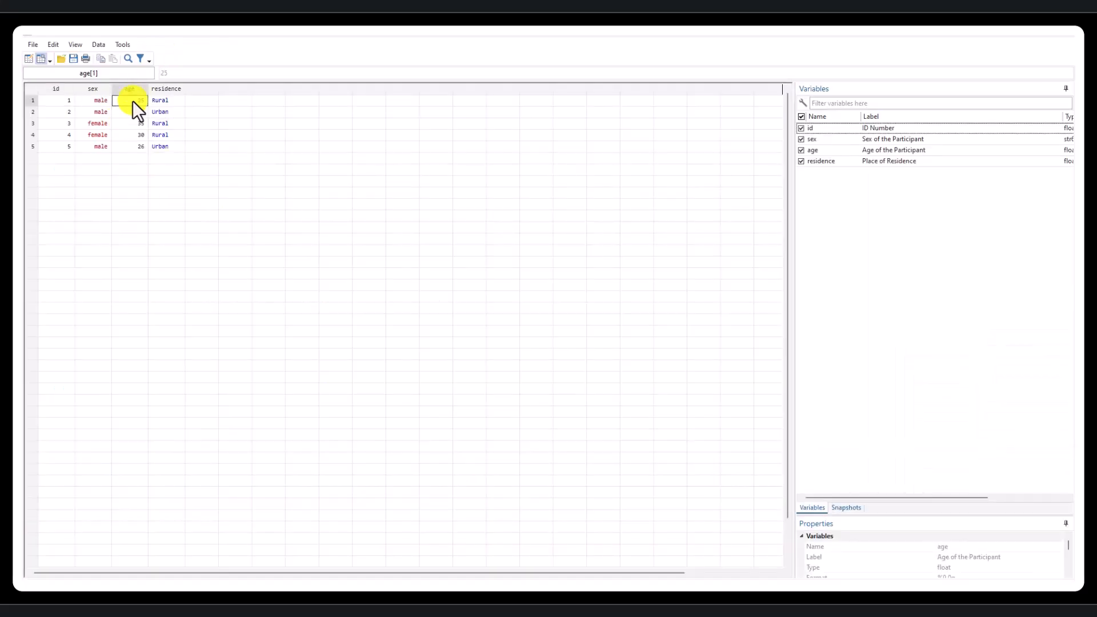
{"action": "left_click", "coordinate": [141, 128]}
{"action": "left_click", "coordinate": [1066, 39]}
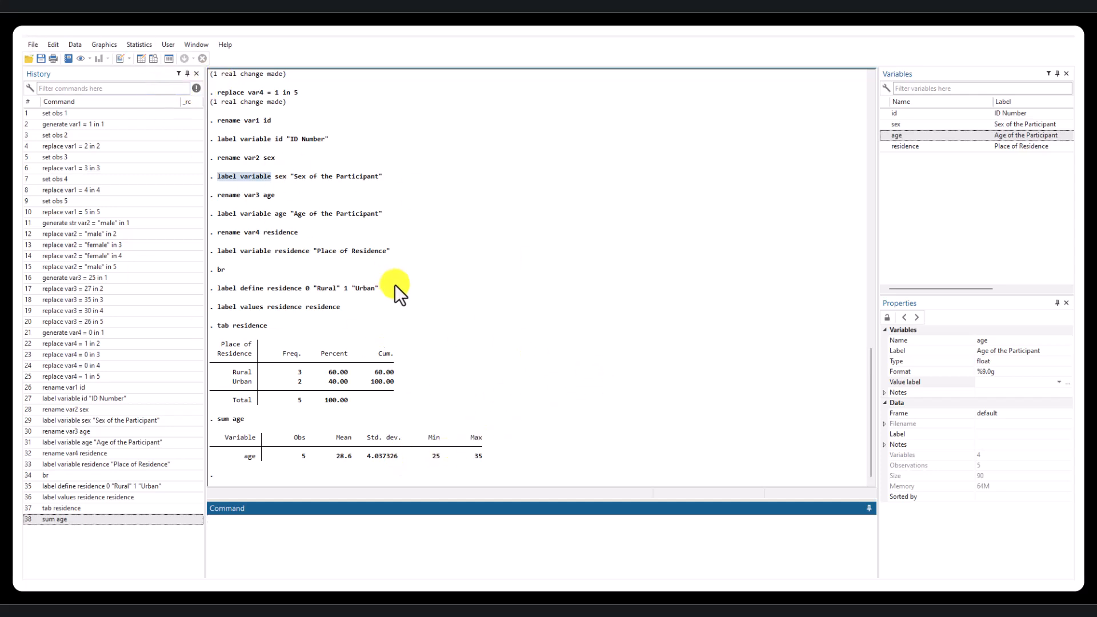
{"action": "key", "text": "ctrl+s"}
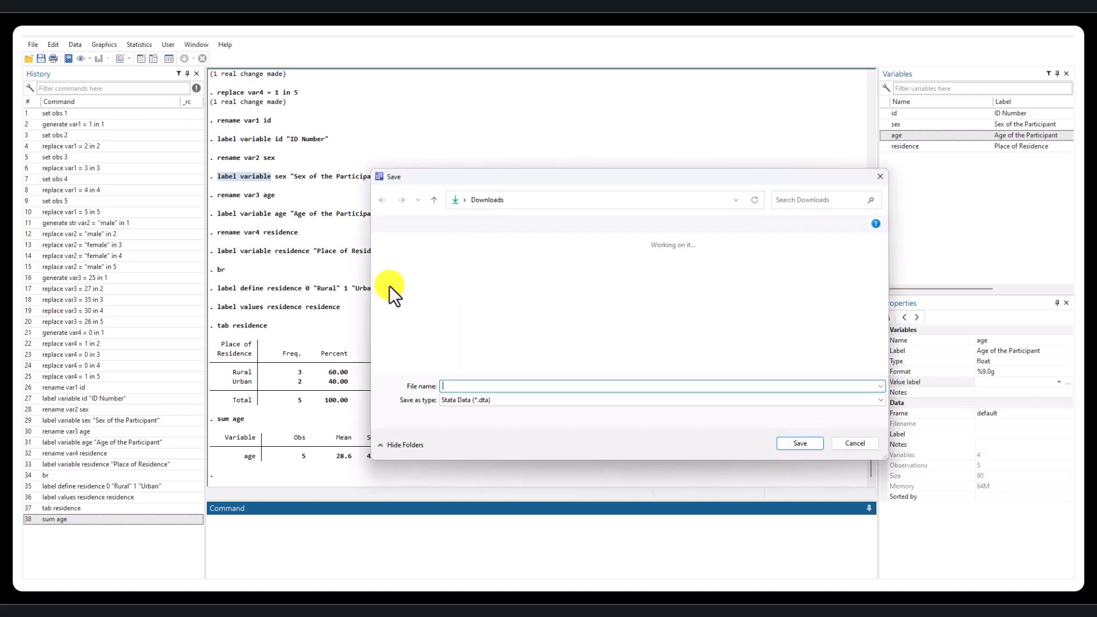
{"action": "left_click", "coordinate": [857, 443]}
{"action": "left_click", "coordinate": [33, 46]}
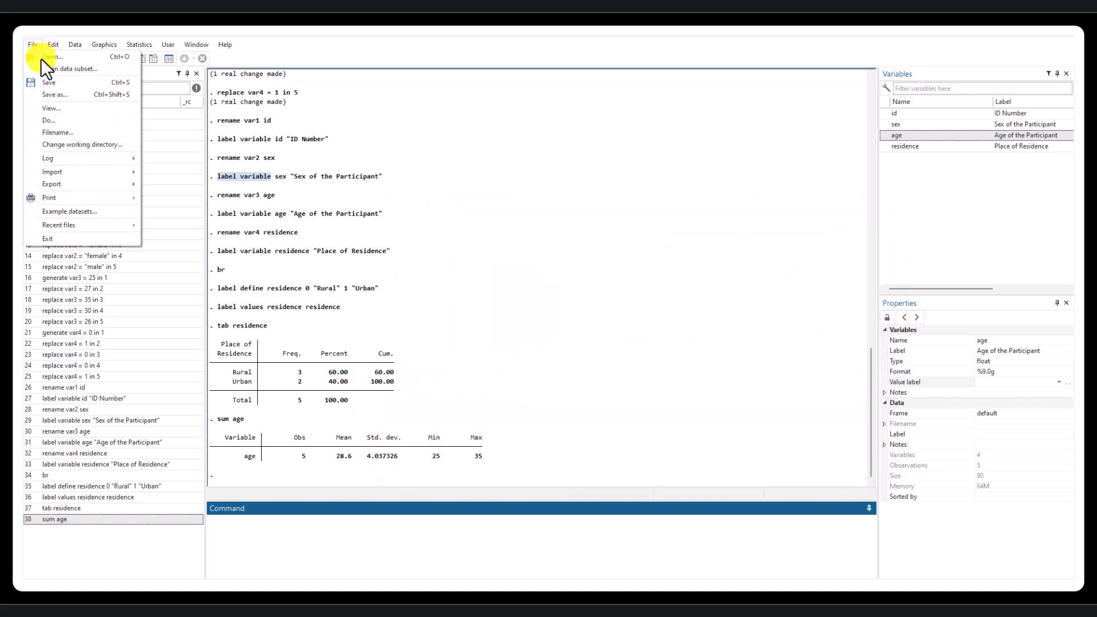
{"action": "left_click", "coordinate": [56, 83]}
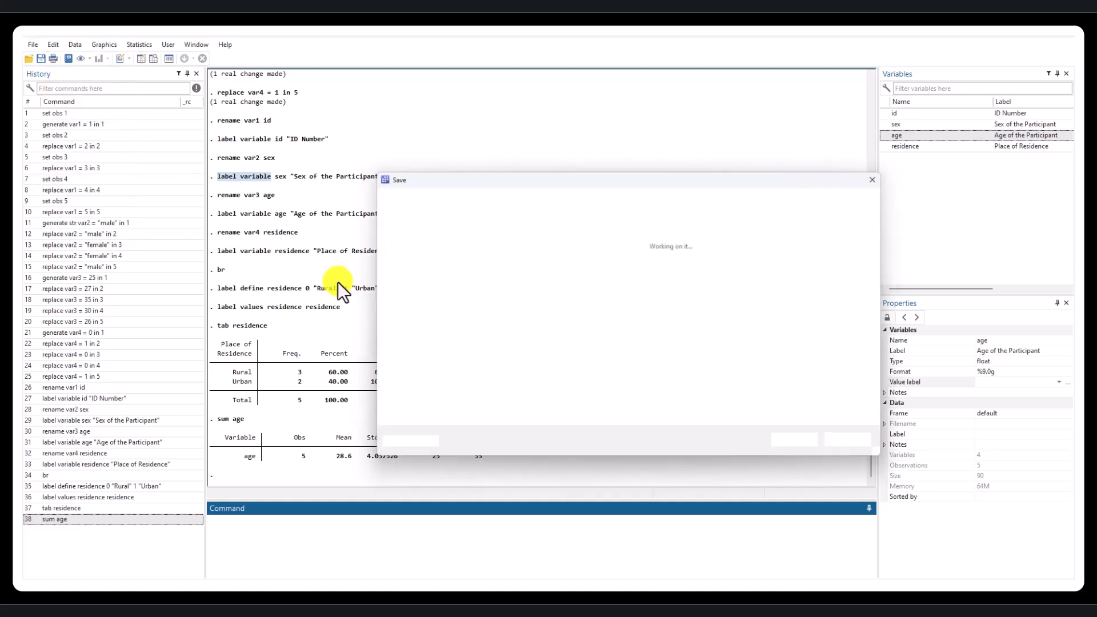
{"action": "left_click", "coordinate": [855, 444]}
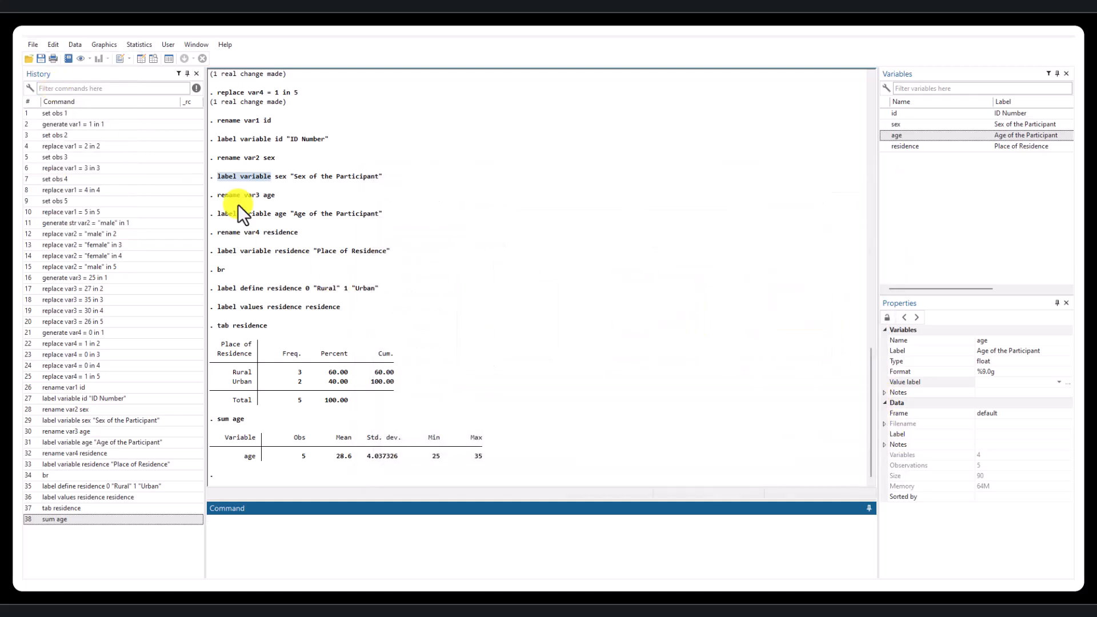
- Save the dataset as the Stata data file "Lecture 5" in the STATA Logs folder on the Desktop
{"action": "left_click", "coordinate": [25, 45]}
{"action": "left_click", "coordinate": [50, 82]}
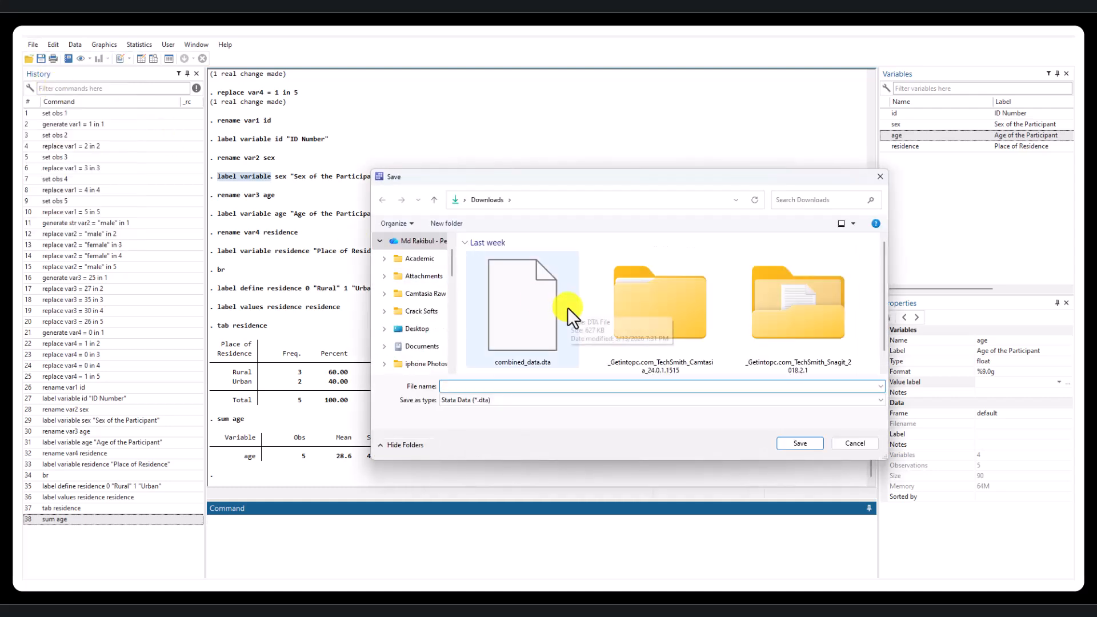
{"action": "left_click", "coordinate": [417, 328]}
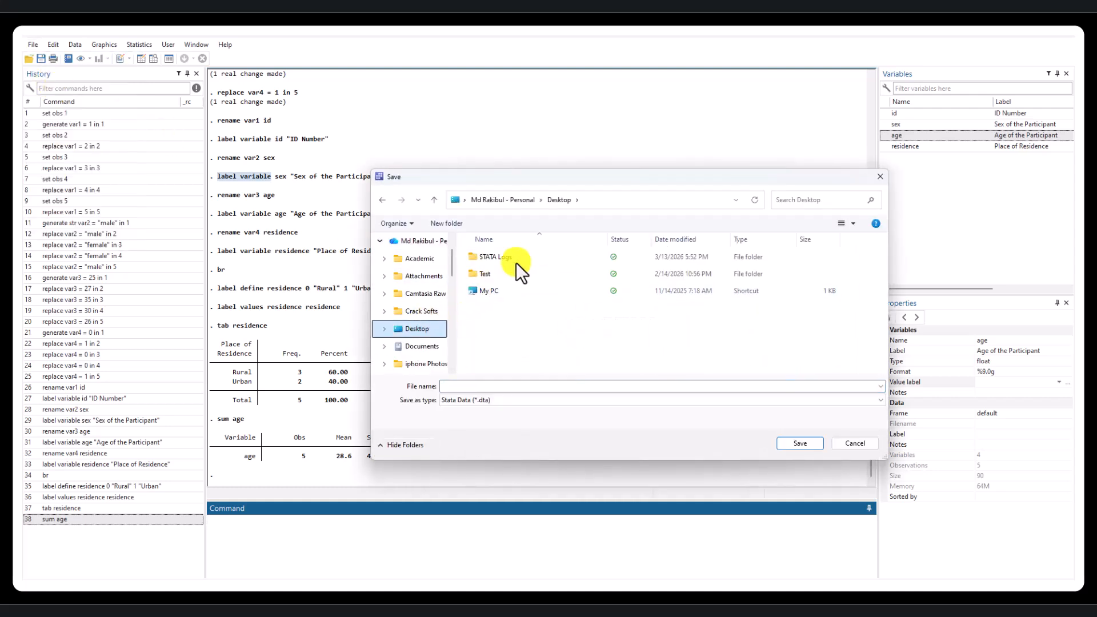
{"action": "double_click", "coordinate": [497, 257]}
{"action": "left_click", "coordinate": [499, 405]}
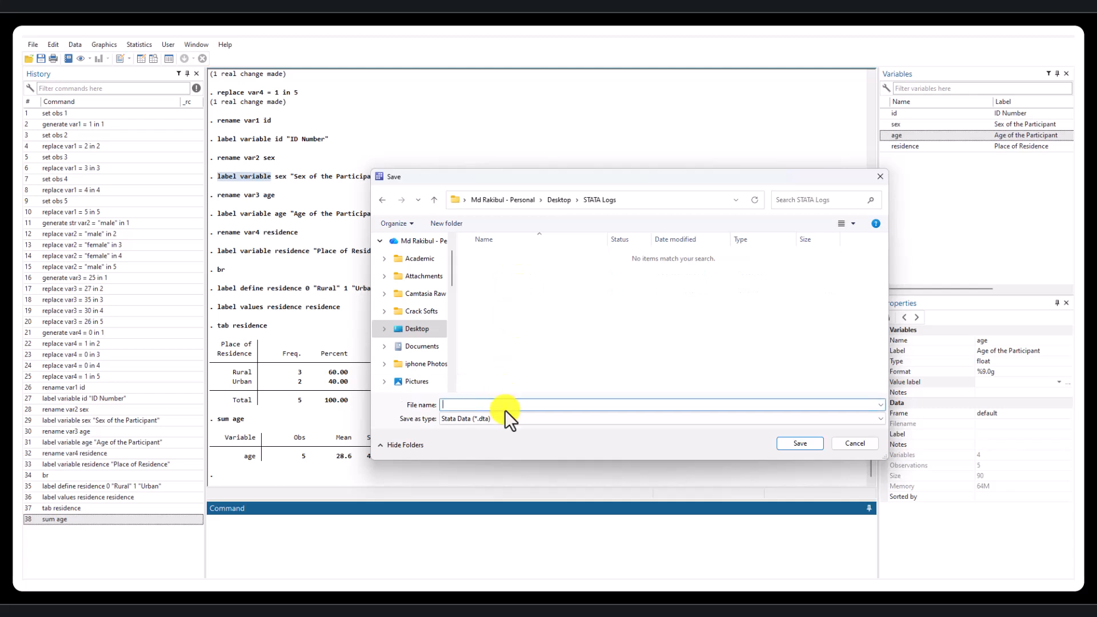
{"action": "type", "text": "Lecture 5"}
{"action": "left_click", "coordinate": [800, 444]}
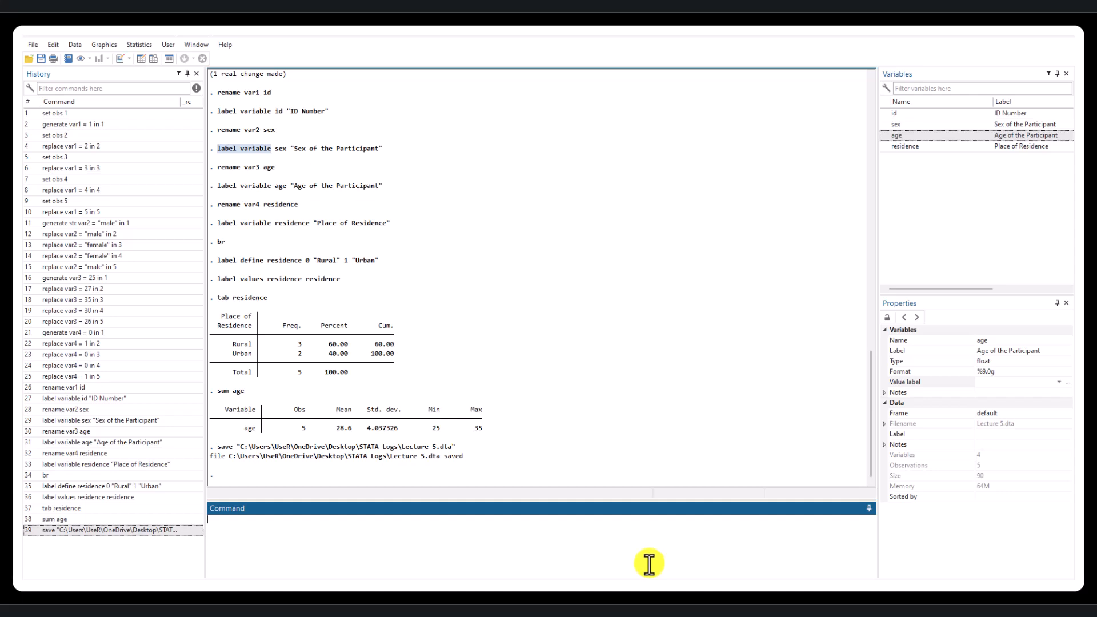
- Clear the data from memory and reopen the saved file Lecture 5.dta from the STATA Logs folder
{"action": "type", "text": "clear"}
{"action": "key", "text": "Return"}
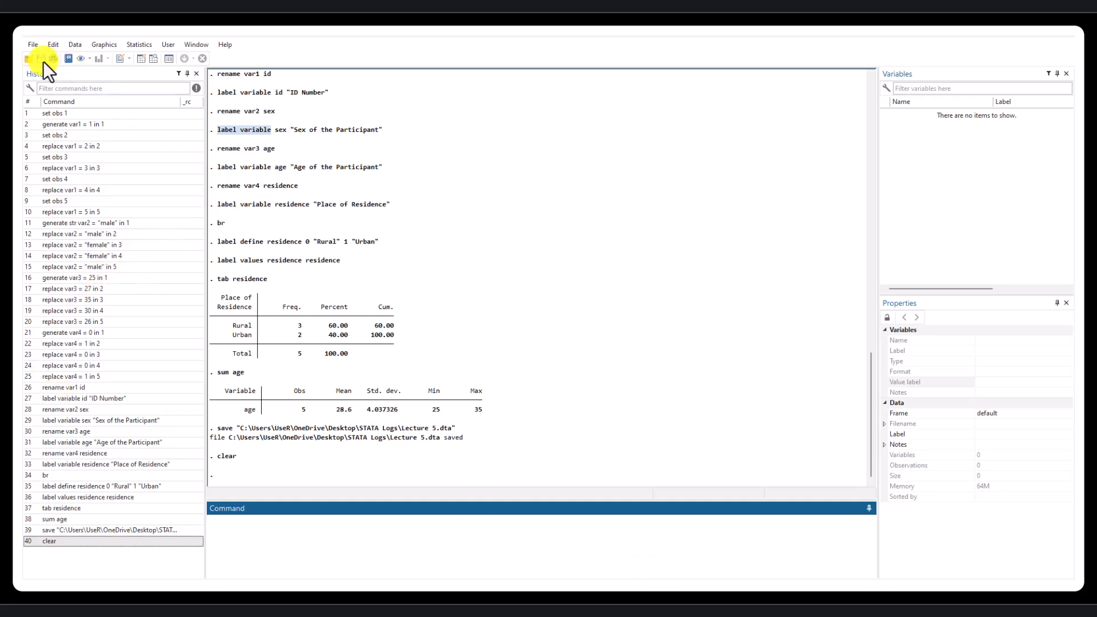
{"action": "left_click", "coordinate": [32, 46]}
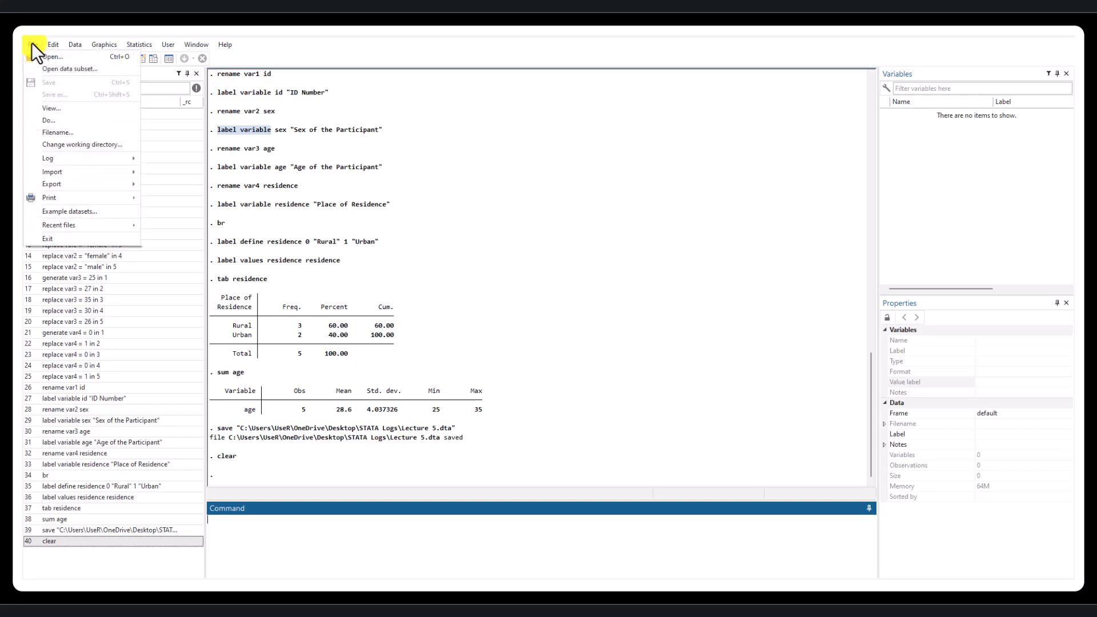
{"action": "left_click", "coordinate": [57, 60]}
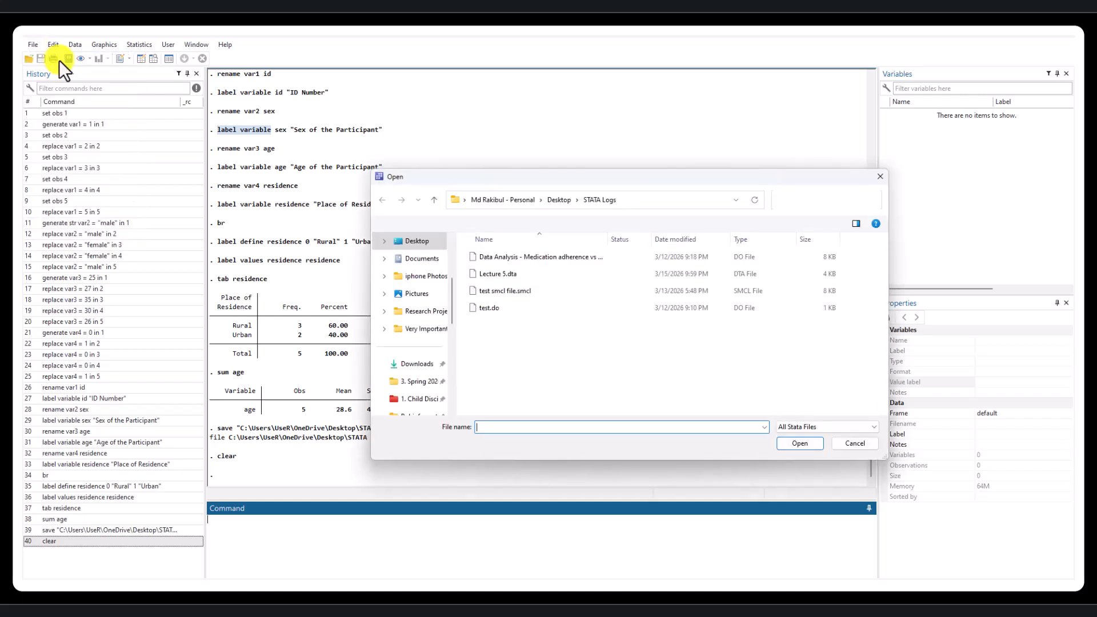
{"action": "left_click", "coordinate": [519, 269]}
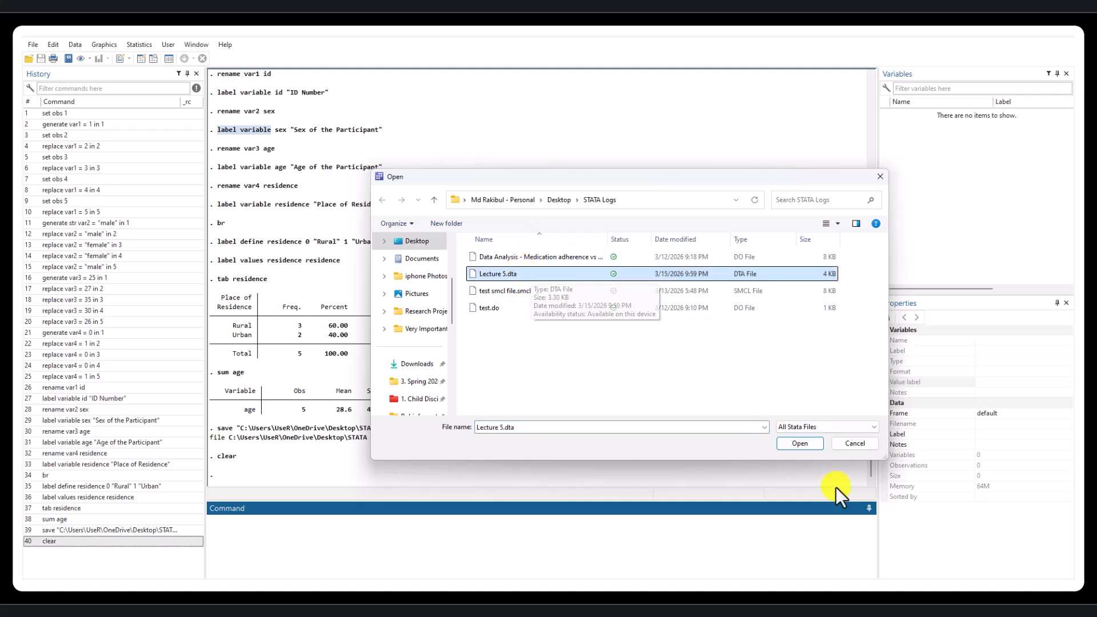
{"action": "left_click", "coordinate": [800, 442]}
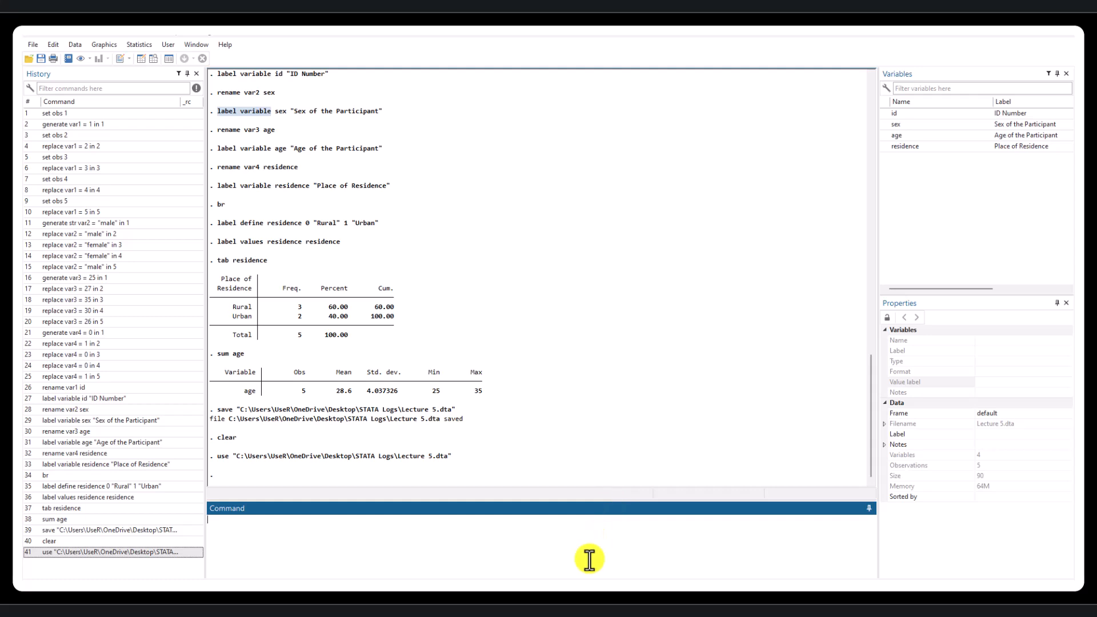
- Clear the reopened Lecture 5 dataset from memory
{"action": "type", "text": "clear"}
{"action": "key", "text": "Return"}
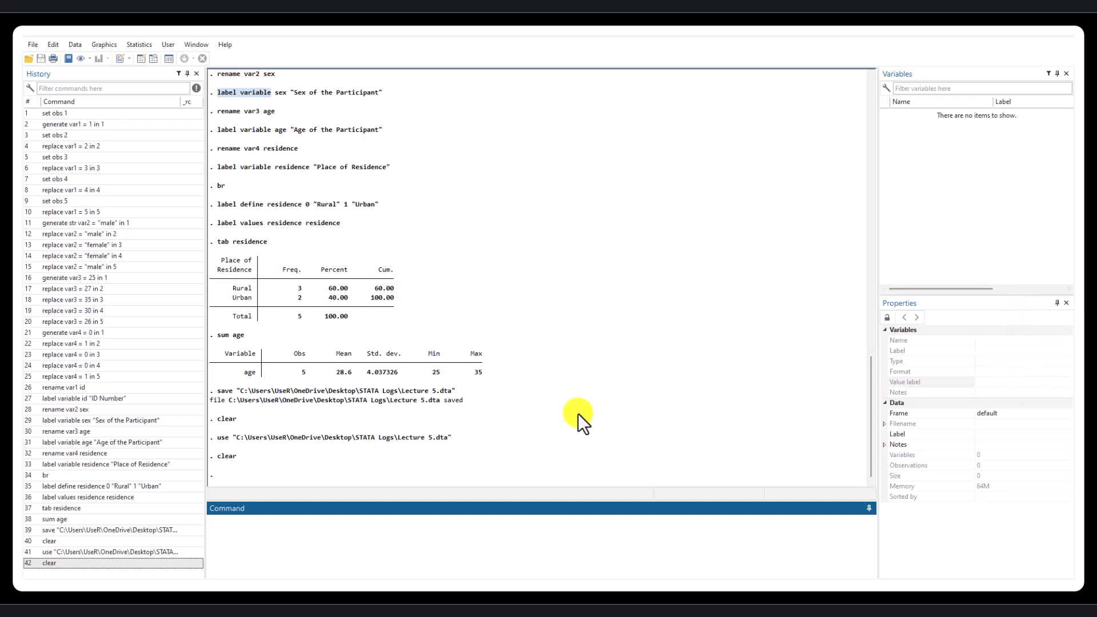
- Review the label define and label values commands for residence in the results, highlighting both lines
{"action": "scroll", "coordinate": [609, 421], "scroll_direction": "up", "scroll_amount": 2}
{"action": "scroll", "coordinate": [512, 454], "scroll_direction": "up", "scroll_amount": 2}
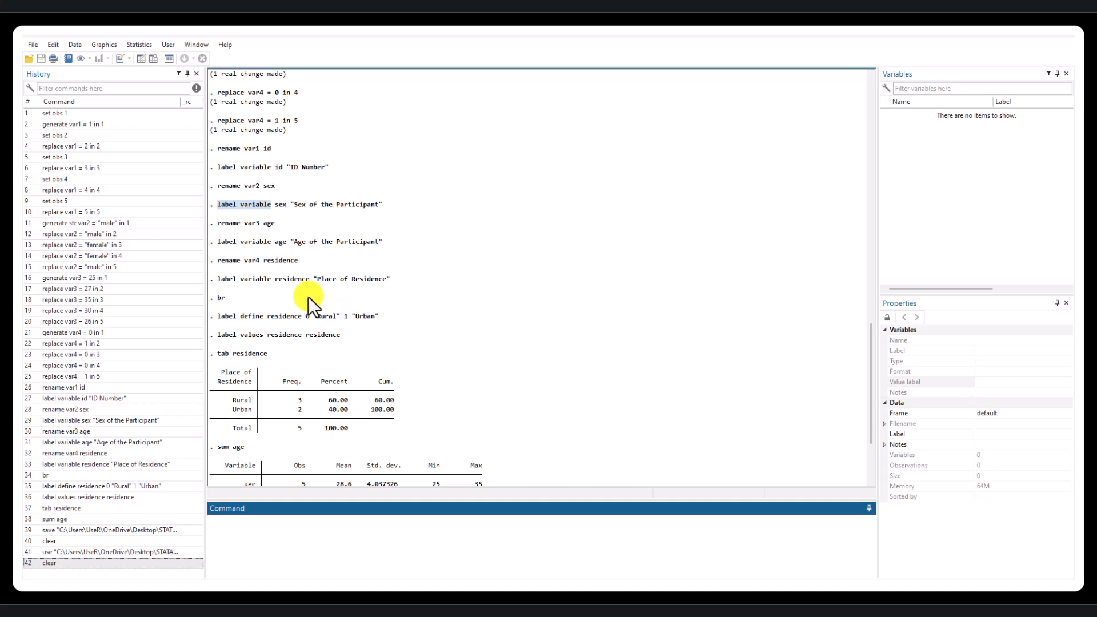
{"action": "left_click_drag", "start_coordinate": [215, 315], "coordinate": [313, 316]}
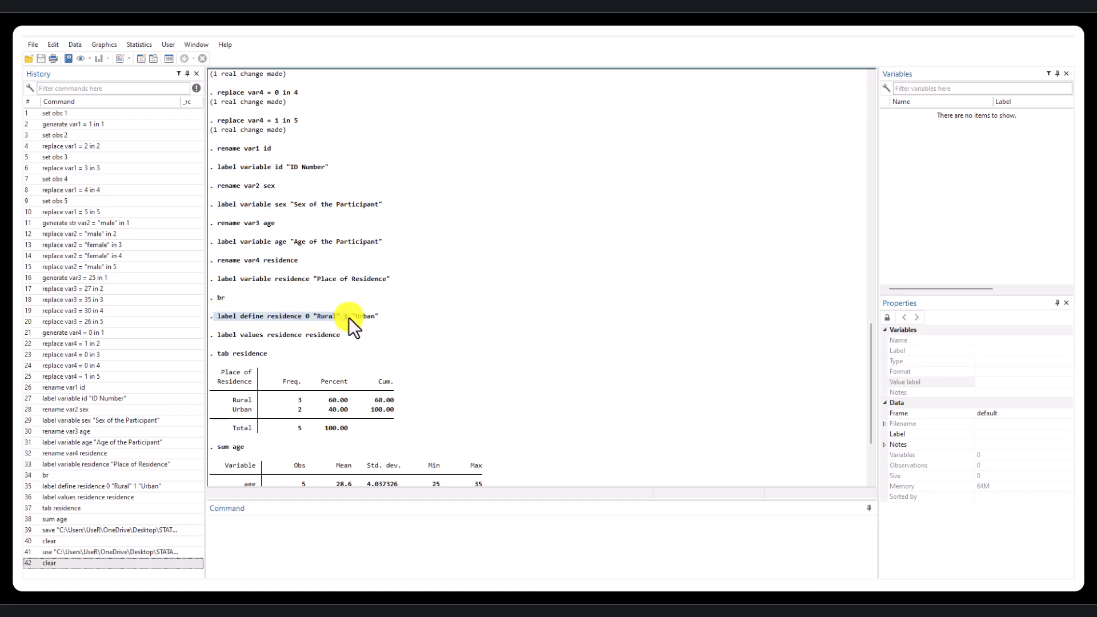
{"action": "mouse_move", "coordinate": [217, 337]}
{"action": "left_mouse_down"}
{"action": "mouse_move", "coordinate": [344, 333]}
{"action": "mouse_move", "coordinate": [225, 319]}
{"action": "left_mouse_up"}
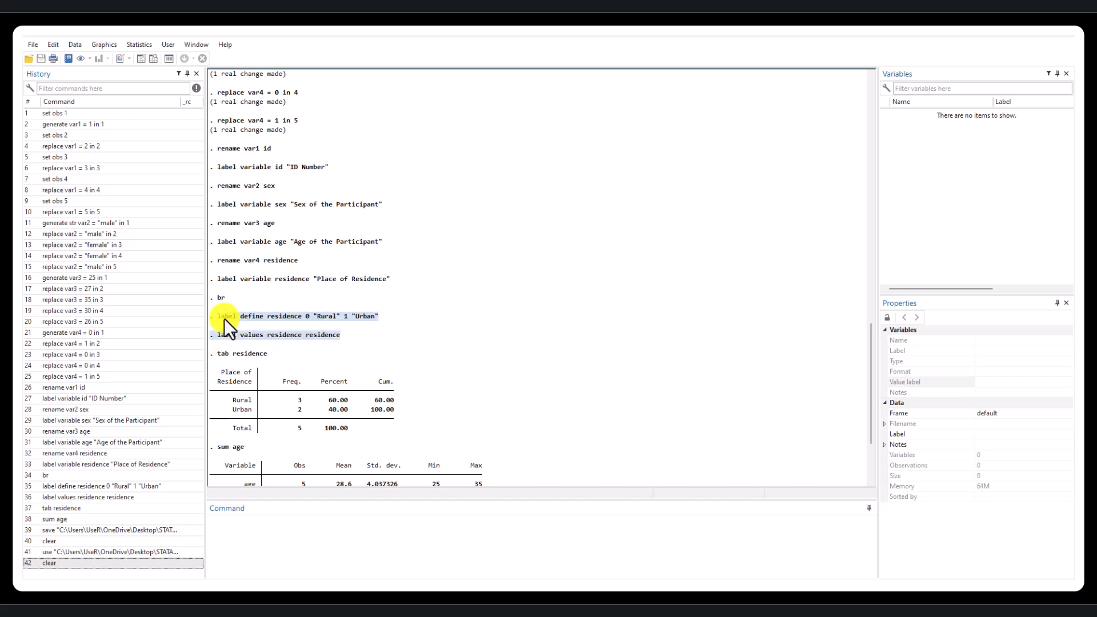
{"action": "scroll", "coordinate": [342, 378], "scroll_direction": "down", "scroll_amount": 3}
{"action": "scroll", "coordinate": [388, 399], "scroll_direction": "up", "scroll_amount": 3}
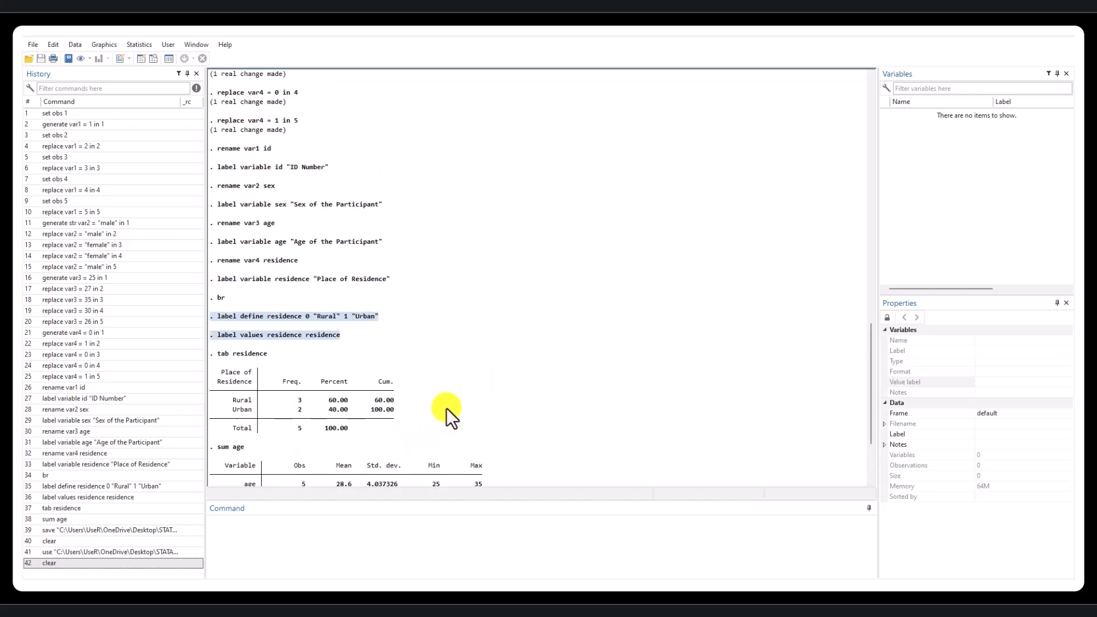